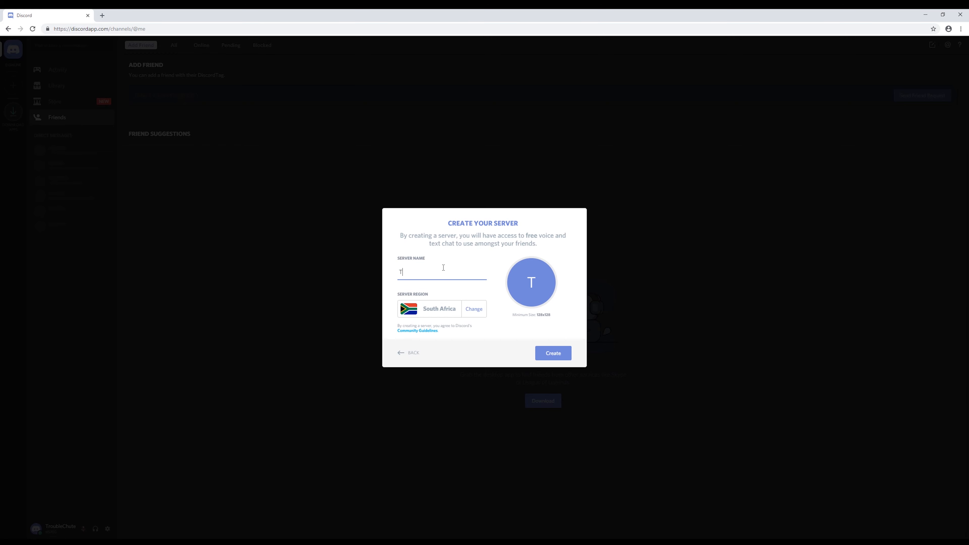
Name the new server TroubleChute and set its region to South Africa
click(465, 311)
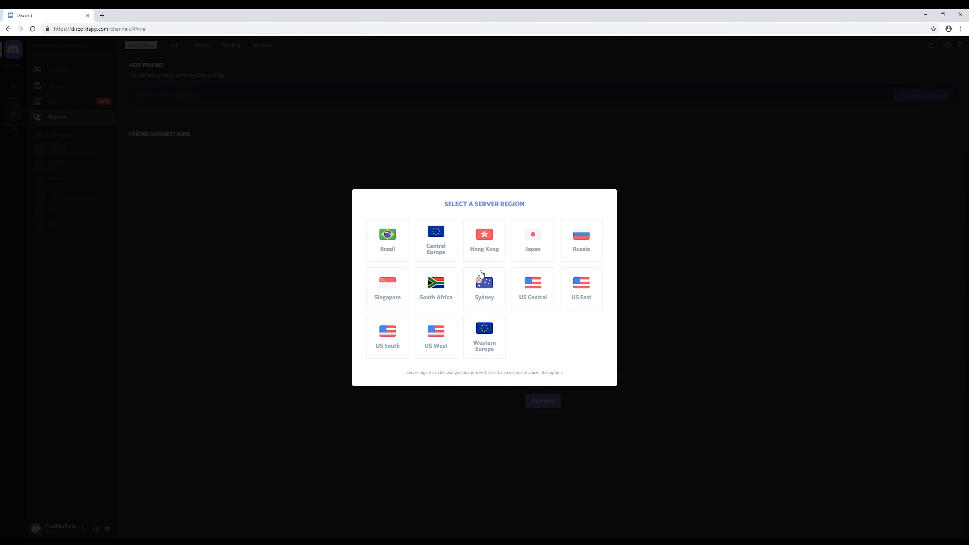
click(453, 283)
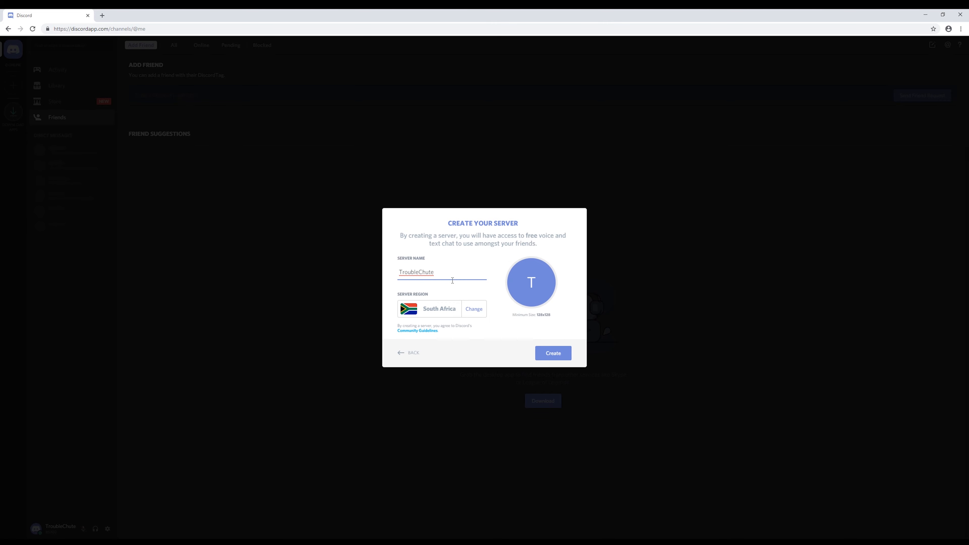
click(396, 209)
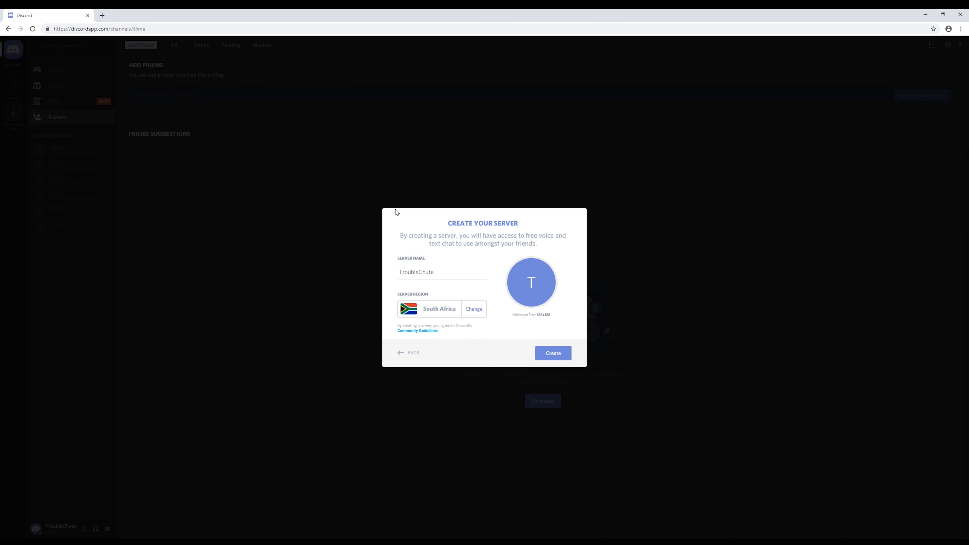
Upload TroubleChute Logo.png as the server icon and create the server
click(537, 276)
click(392, 80)
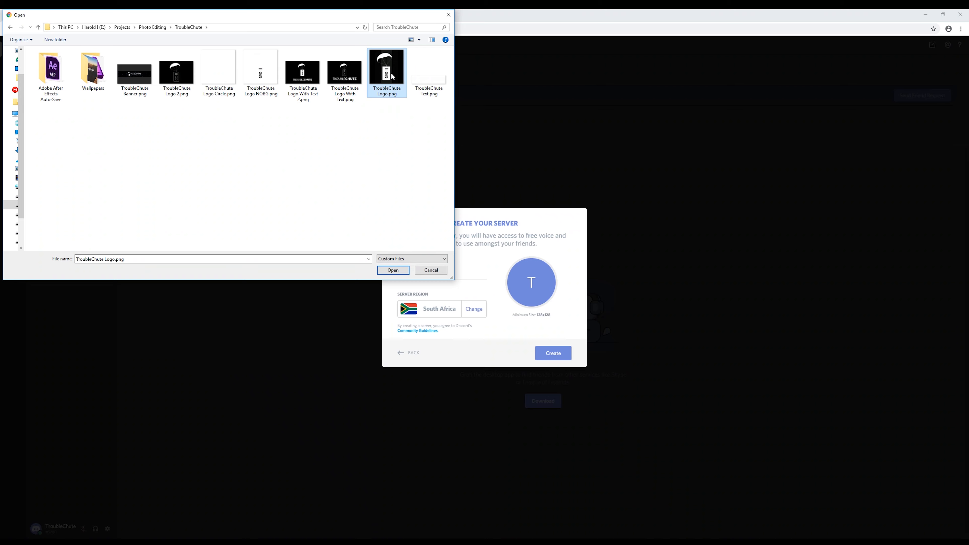
click(387, 271)
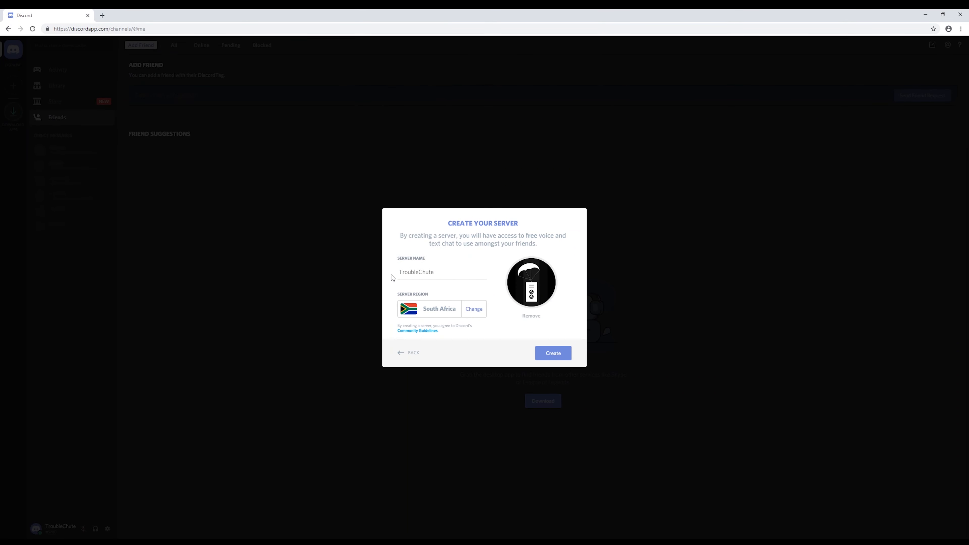
click(548, 350)
Copy the server's invite link, and review its expiry options without generating a new link
drag(499, 284, 353, 283)
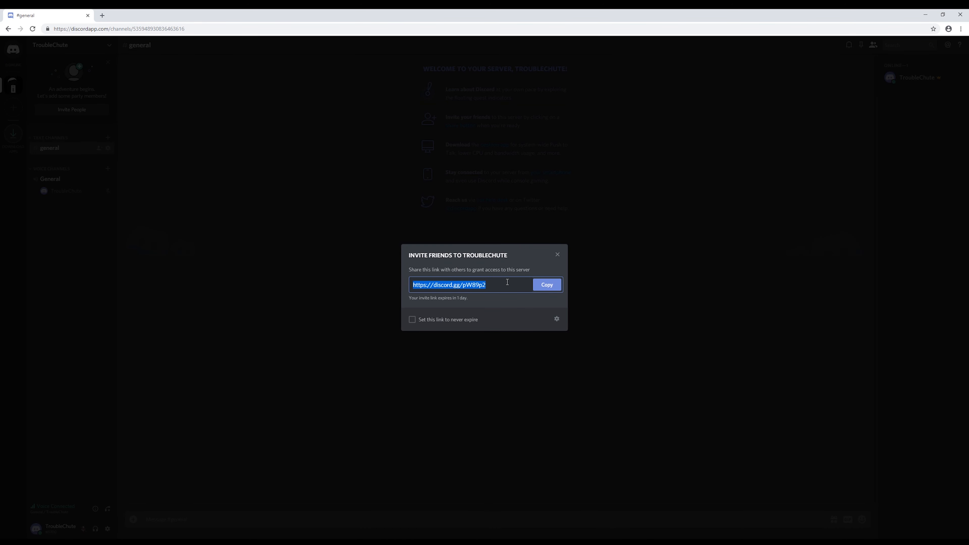
click(548, 289)
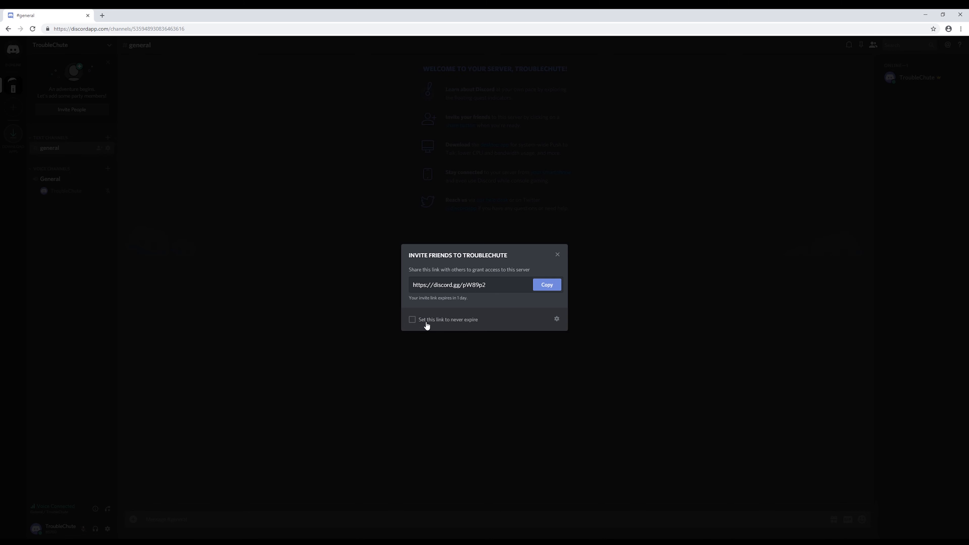
click(556, 319)
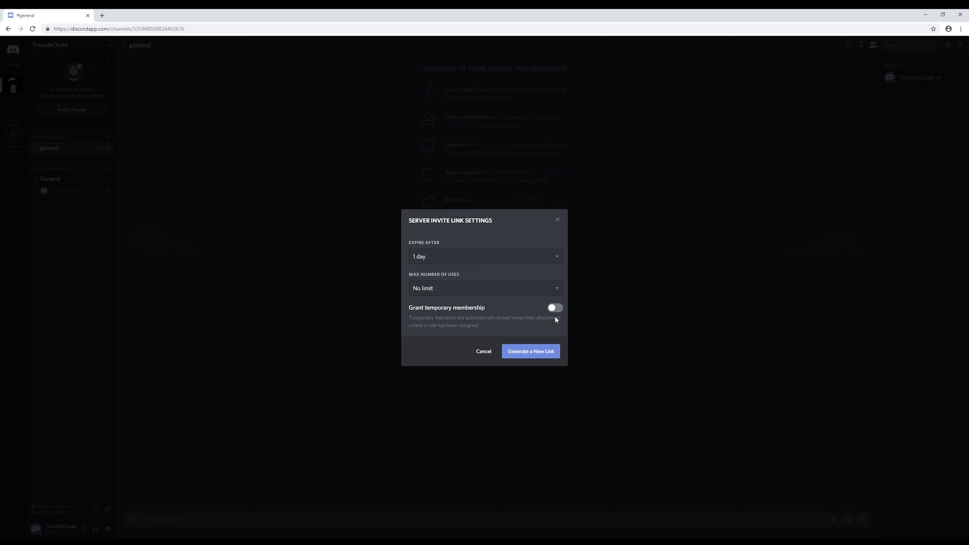
click(490, 254)
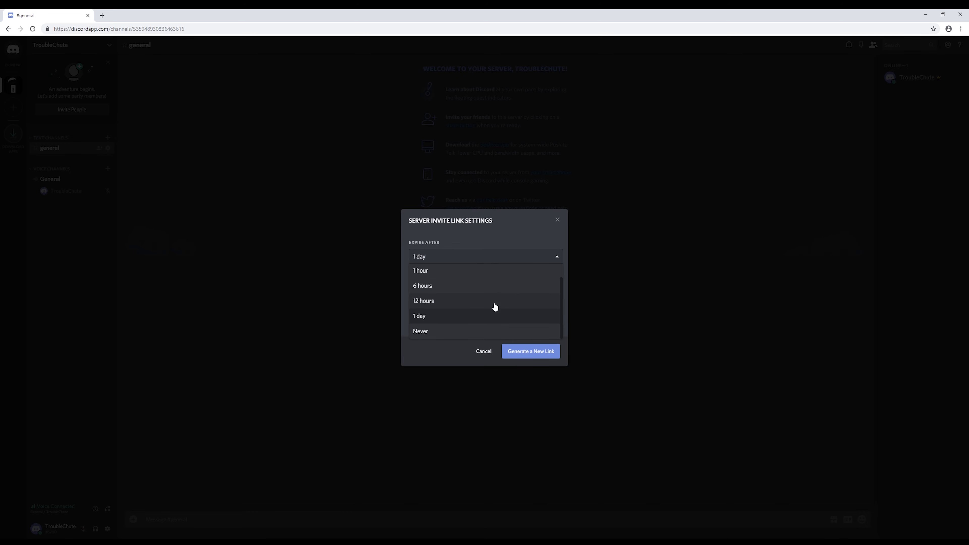
click(557, 219)
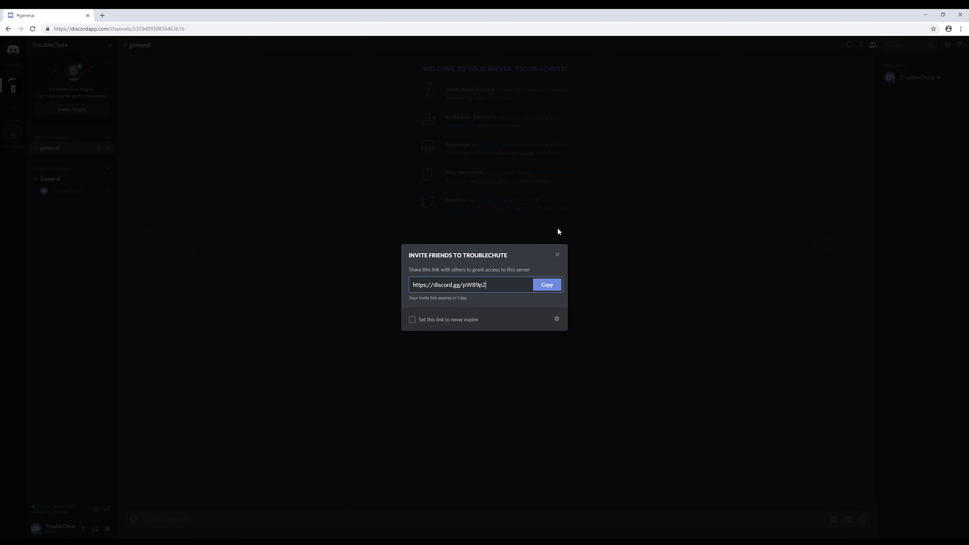
click(558, 257)
click(557, 255)
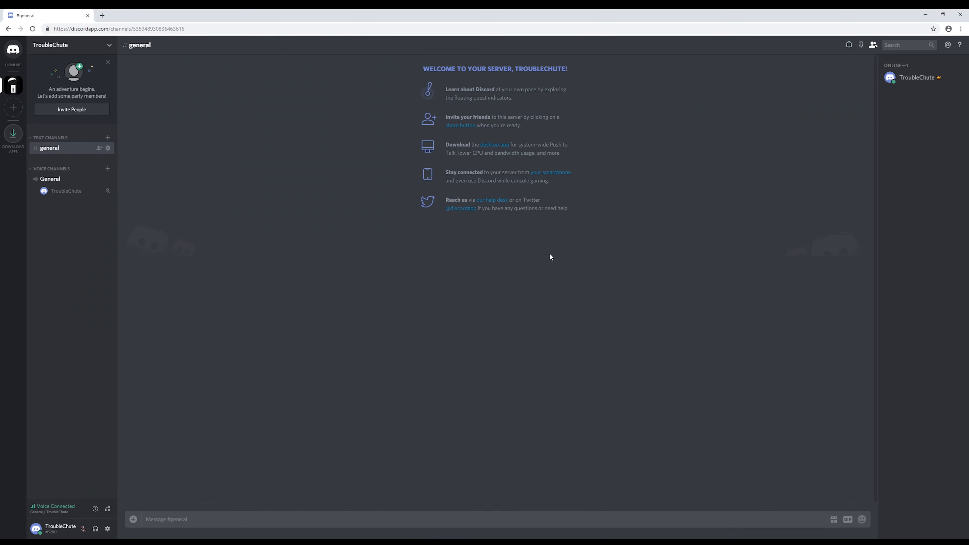
Open the general text channel and disconnect from the General voice channel
click(71, 146)
click(108, 510)
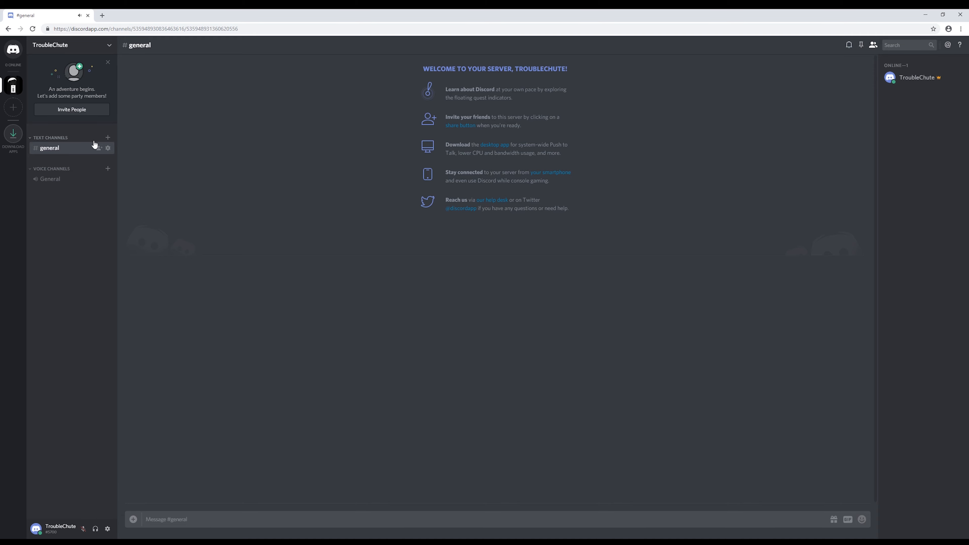
Create a text channel named memes and send the message "Hi :smile:" in it
click(108, 137)
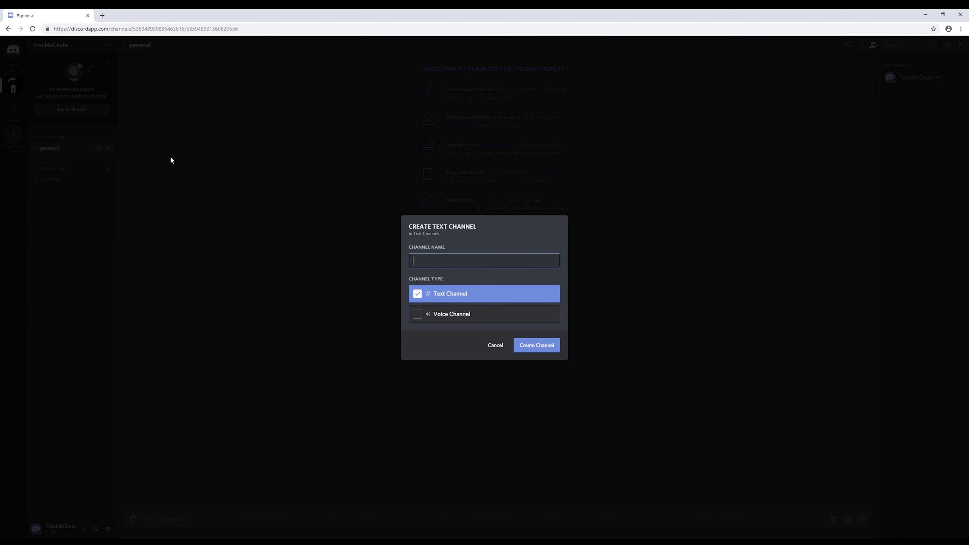
text(memes)
click(537, 345)
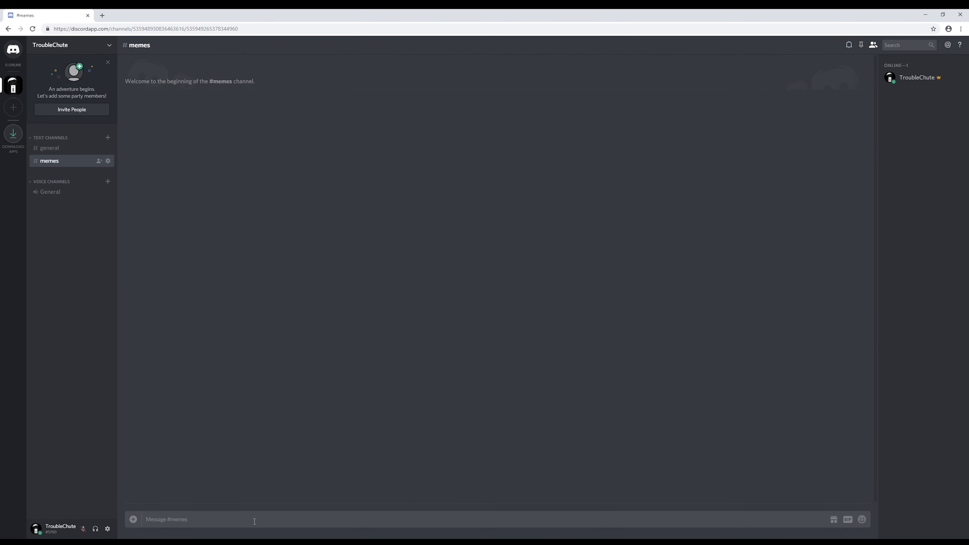
text(Hi :smile:)
key(Return)
Create a voice channel named lounge-1 in the Voice Channels category
click(108, 181)
text(log)
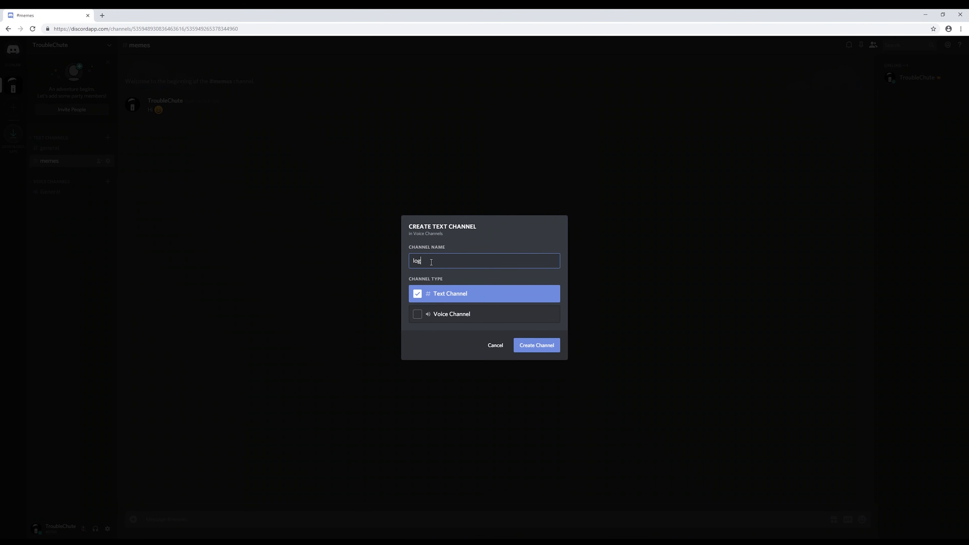
text(nge-1)
click(473, 320)
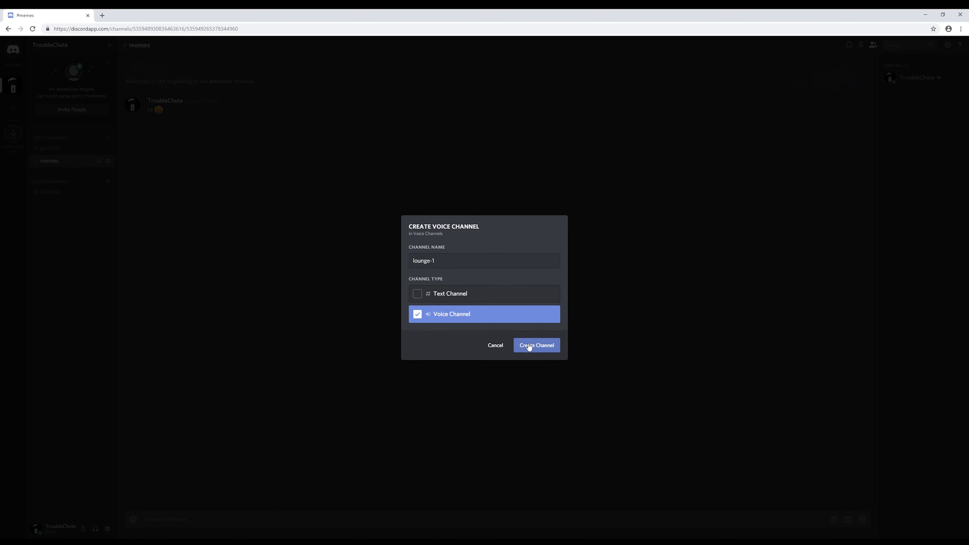
click(529, 346)
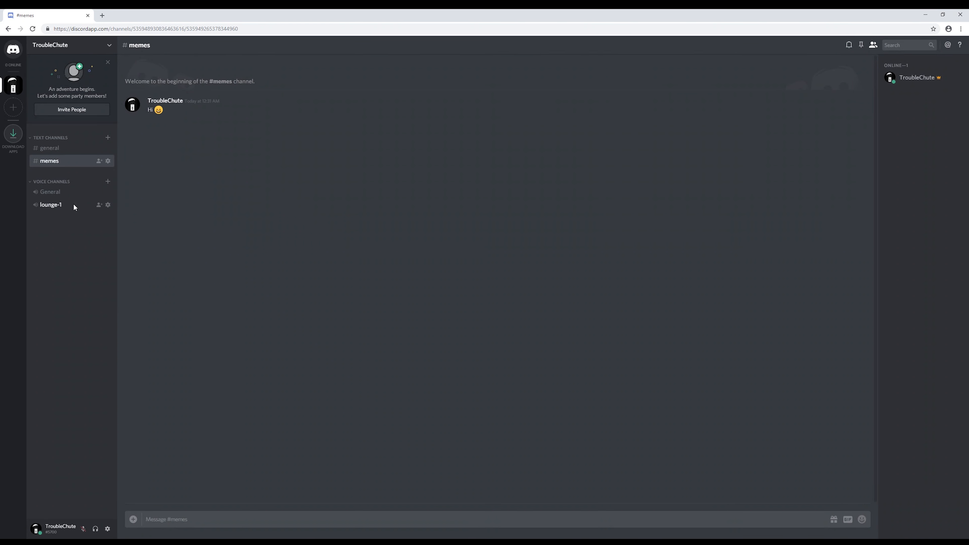
Change the lounge-1 voice channel's name to Lounge-1 in its settings
click(108, 204)
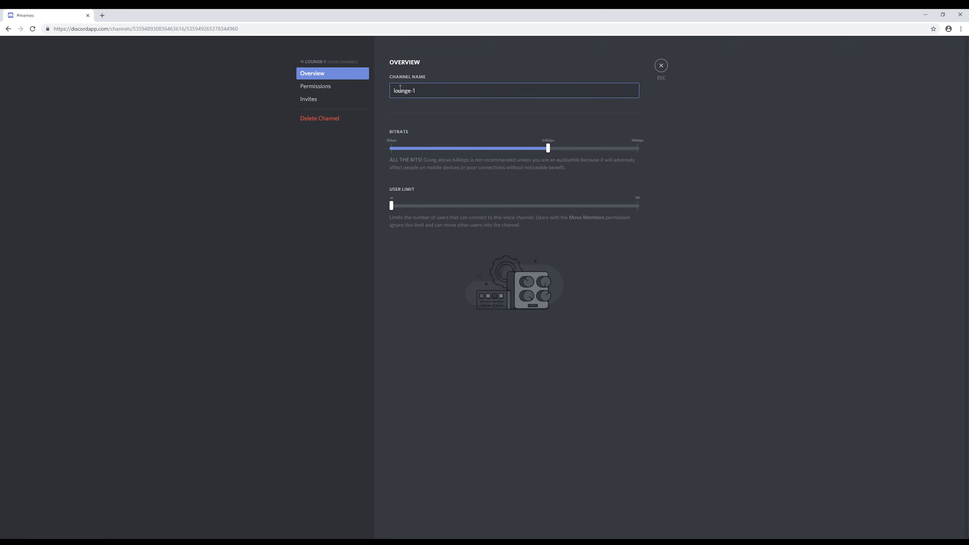
drag(396, 89, 379, 87)
text(L)
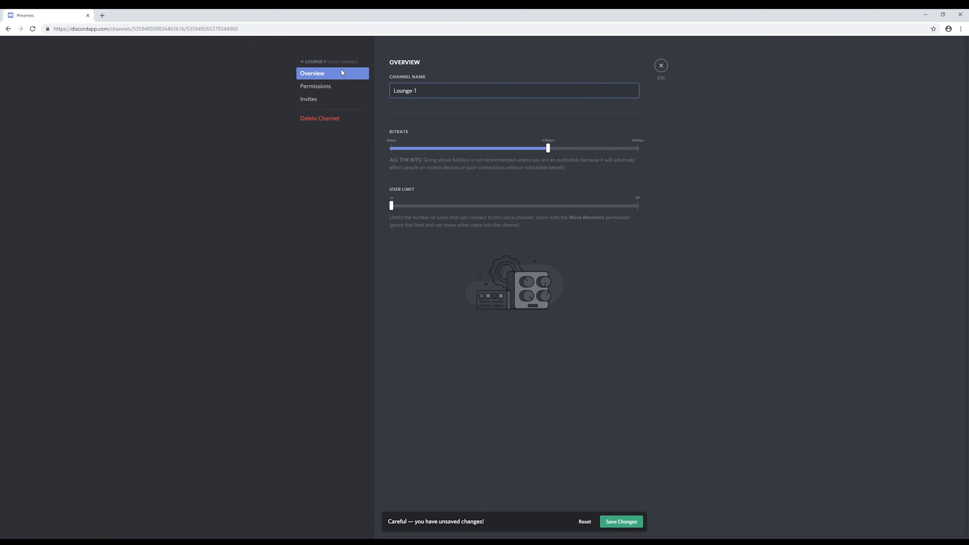
Set the voice channel's bitrate to the maximum with no user limit, and save the channel settings
drag(549, 148, 647, 153)
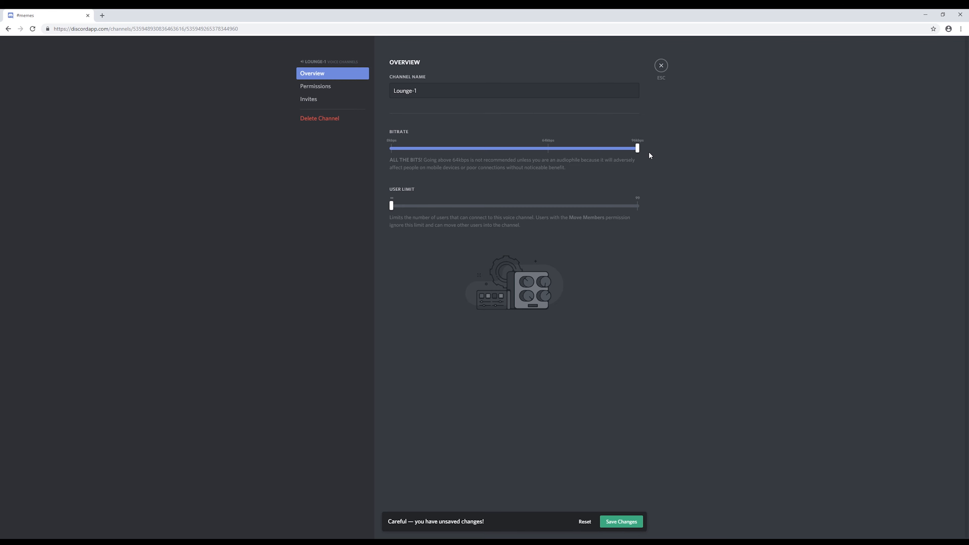
drag(637, 148, 382, 148)
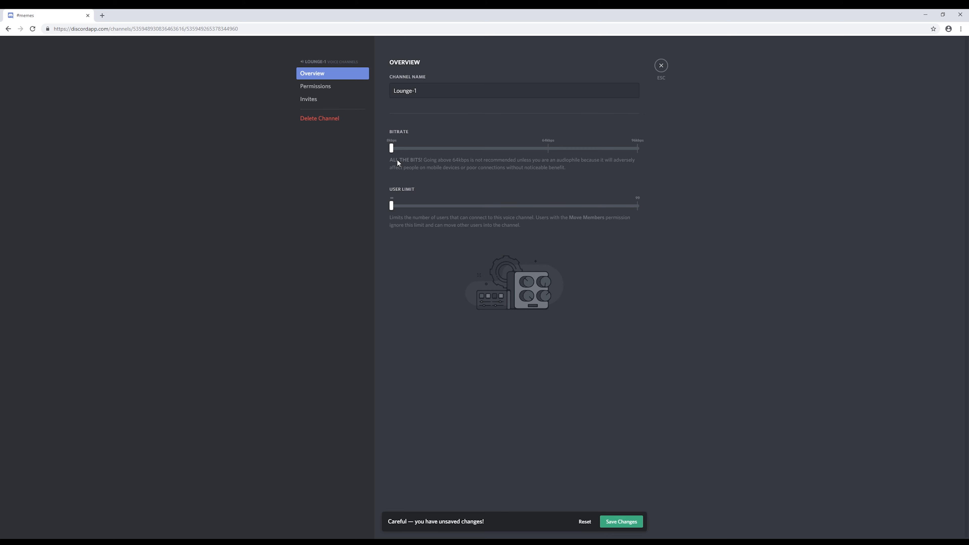
drag(391, 148, 657, 156)
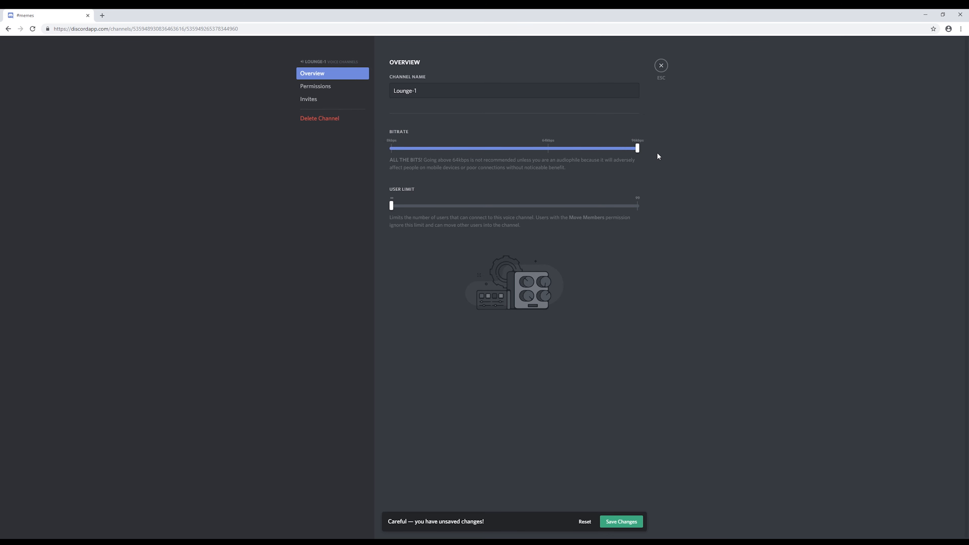
mouse_move(390, 208)
mouse_down()
mouse_move(640, 212)
mouse_move(379, 216)
mouse_up()
click(626, 521)
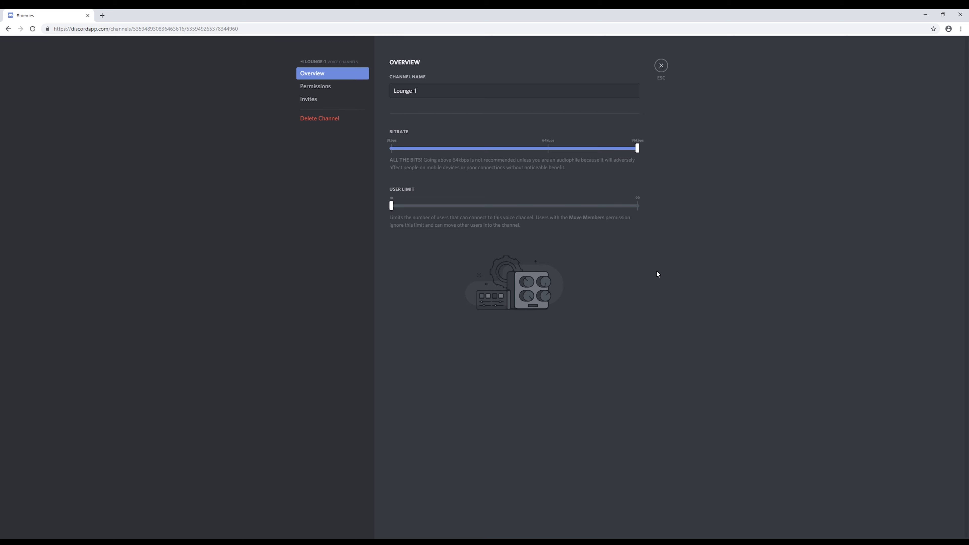
click(660, 66)
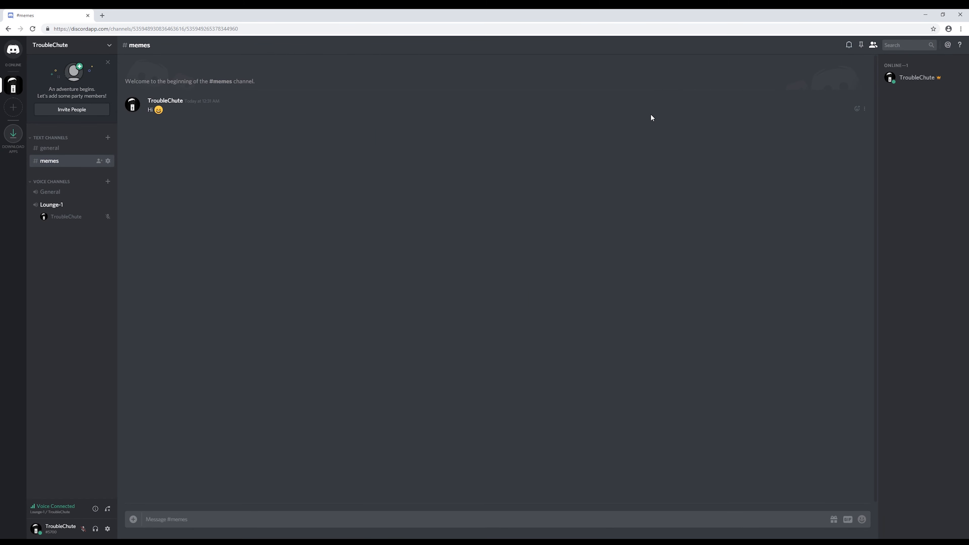
Dismiss the invite-people prompt above the server's channel list
click(924, 78)
click(938, 84)
click(107, 61)
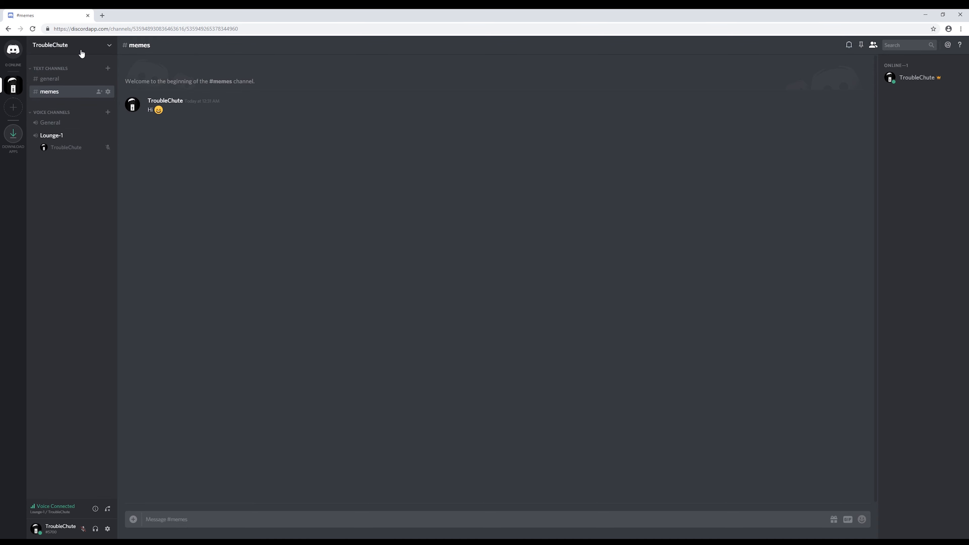
Add a new role named Owner in the server settings
click(81, 54)
click(76, 81)
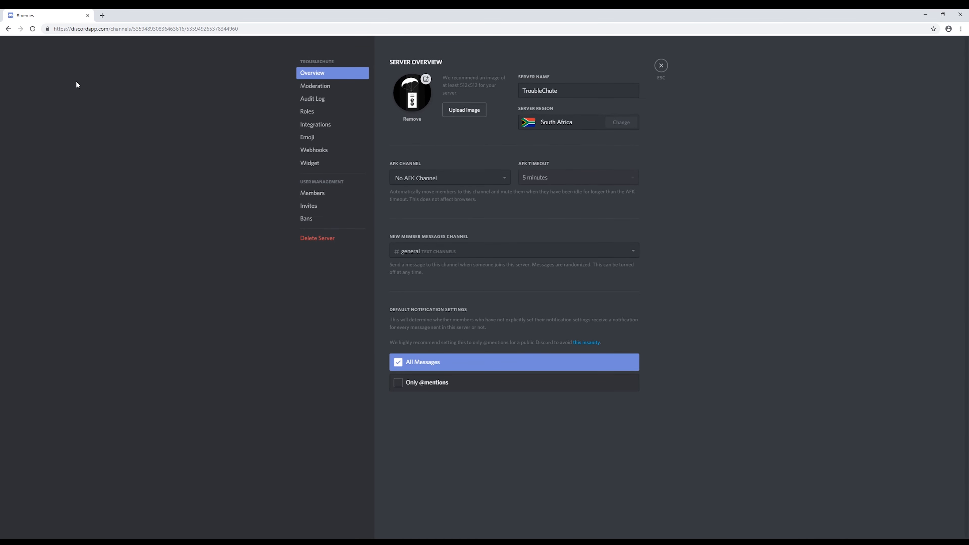
click(311, 113)
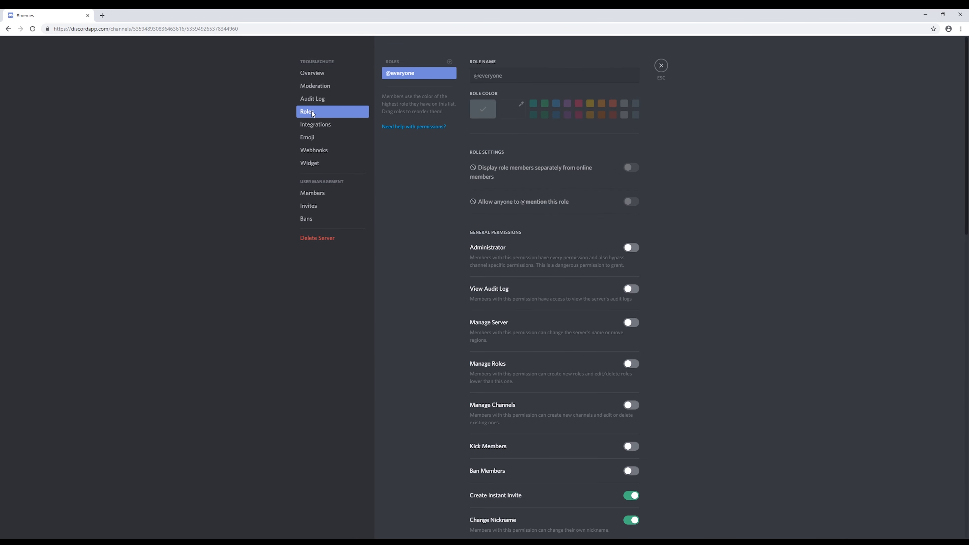
click(449, 62)
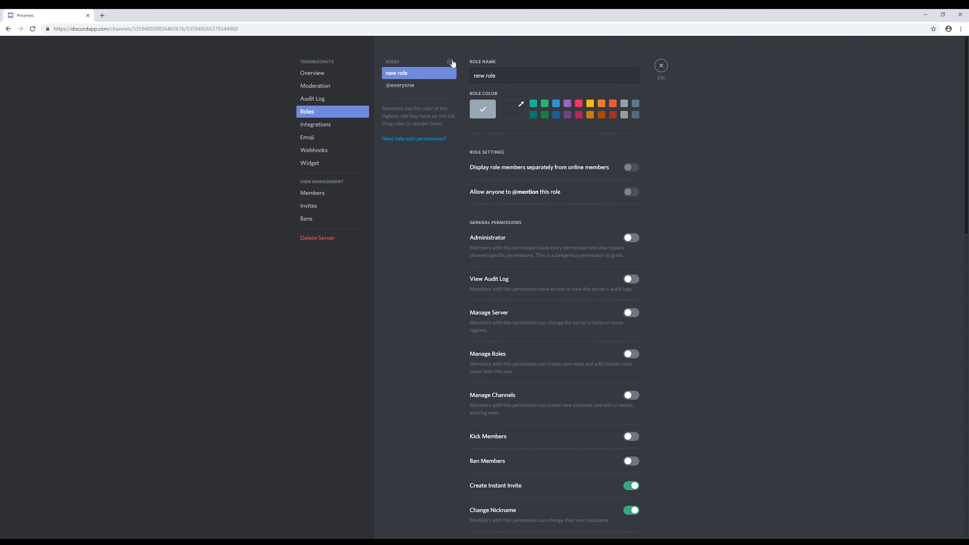
triple_click(508, 78)
text(O)
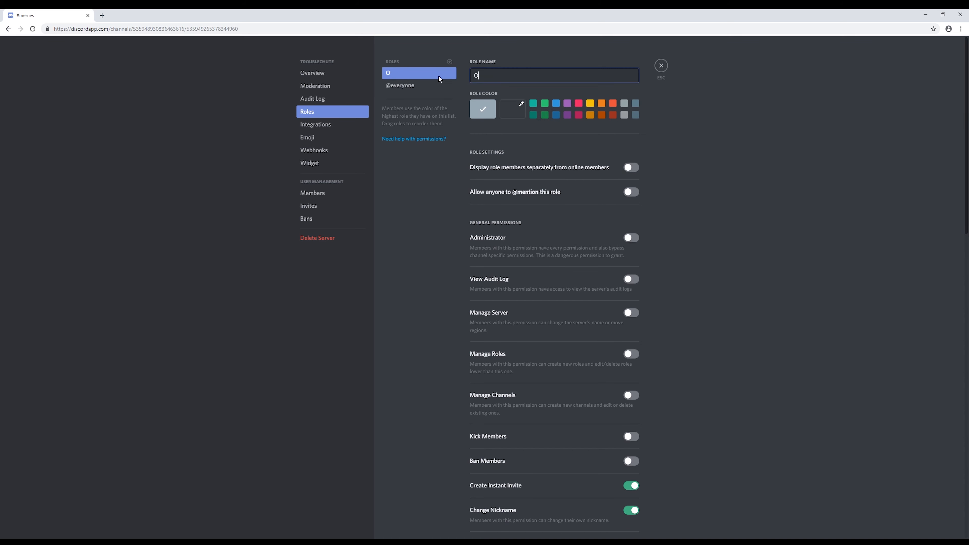
text(wner)
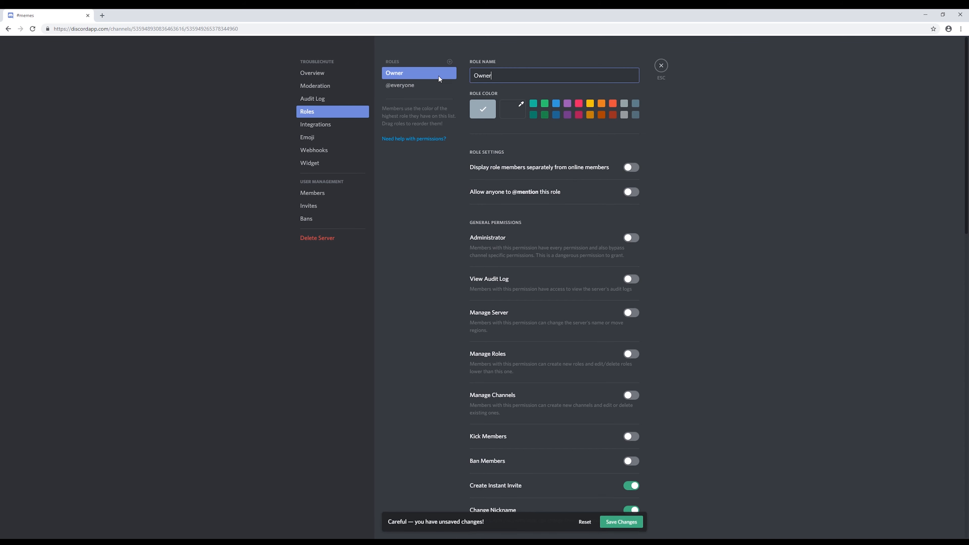
Give the Owner role a yellow color, display its members separately from online members, and leave the saved settings
click(591, 105)
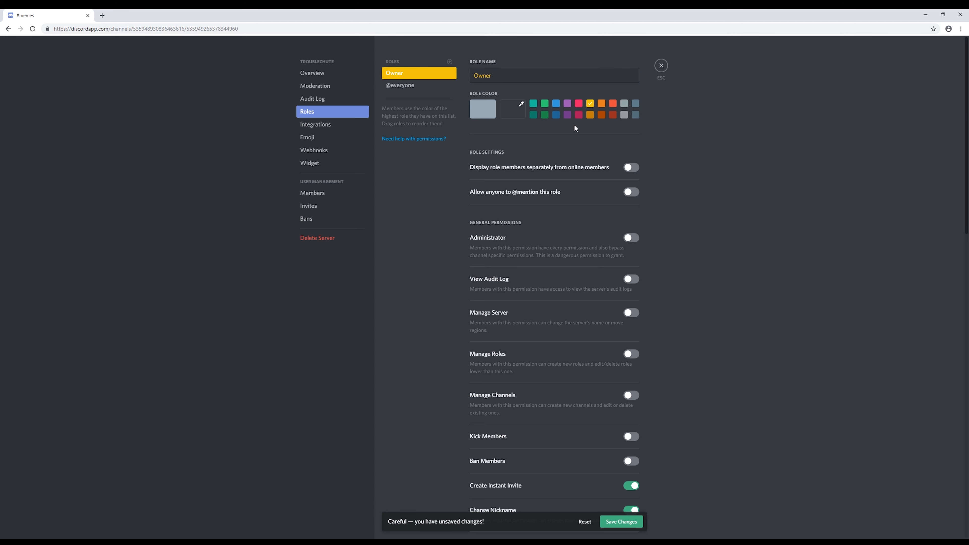
click(629, 170)
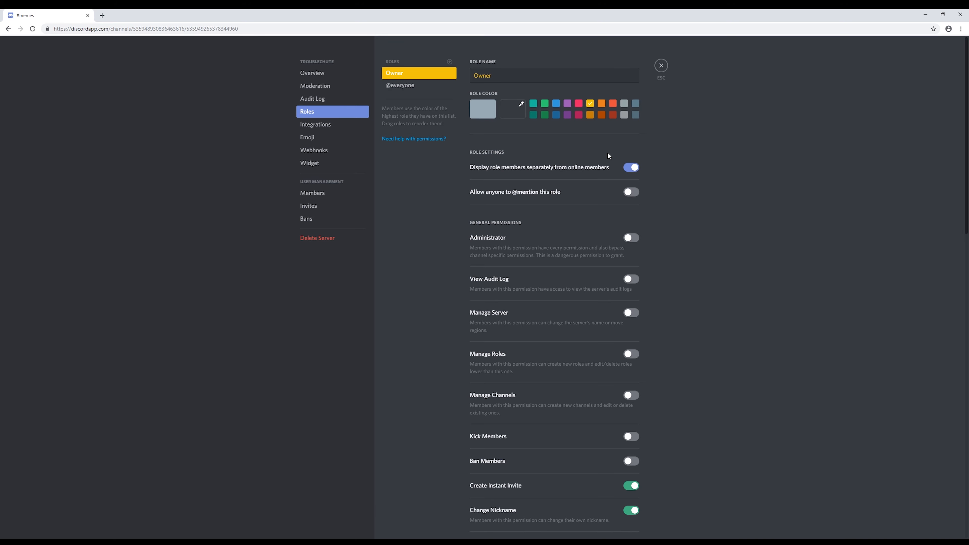
click(661, 65)
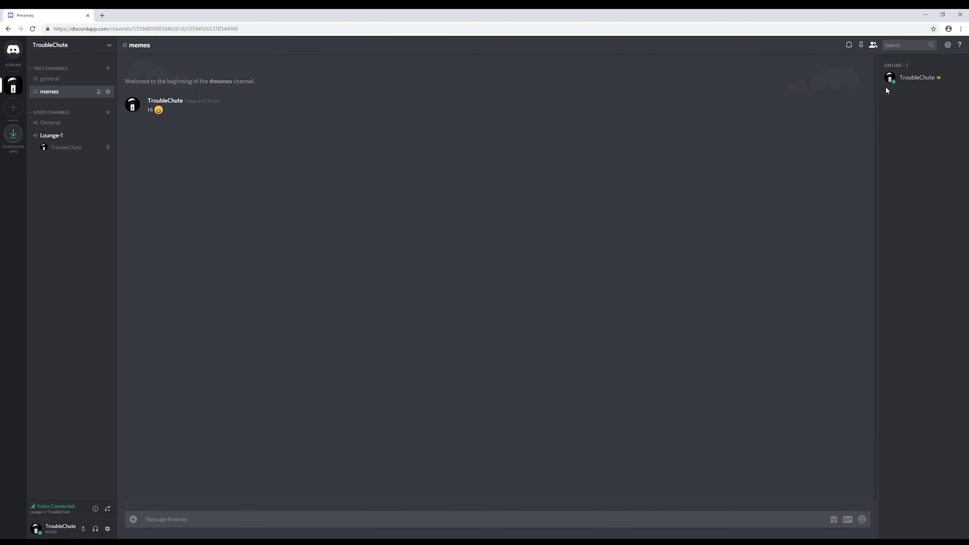
Assign the Owner role to the server owner in the member list
right_click(892, 77)
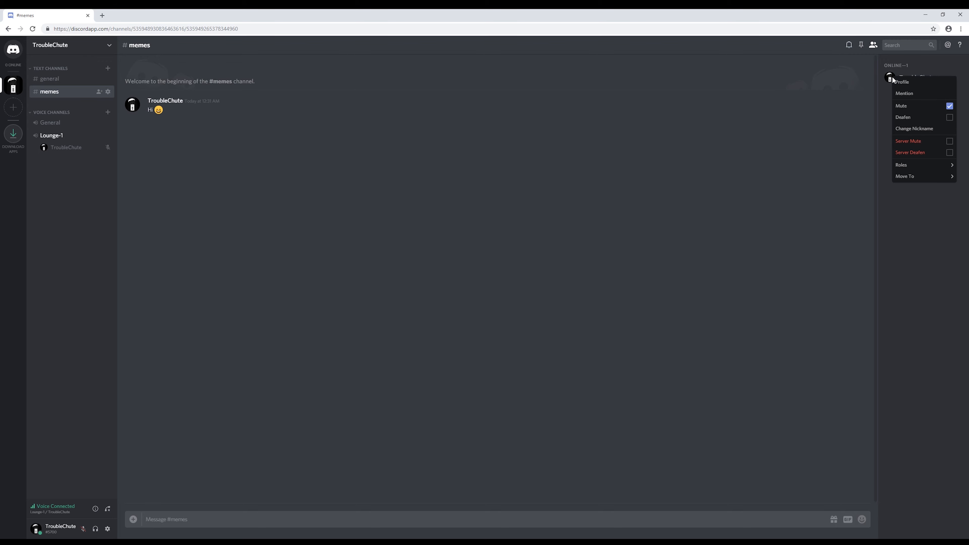
click(879, 165)
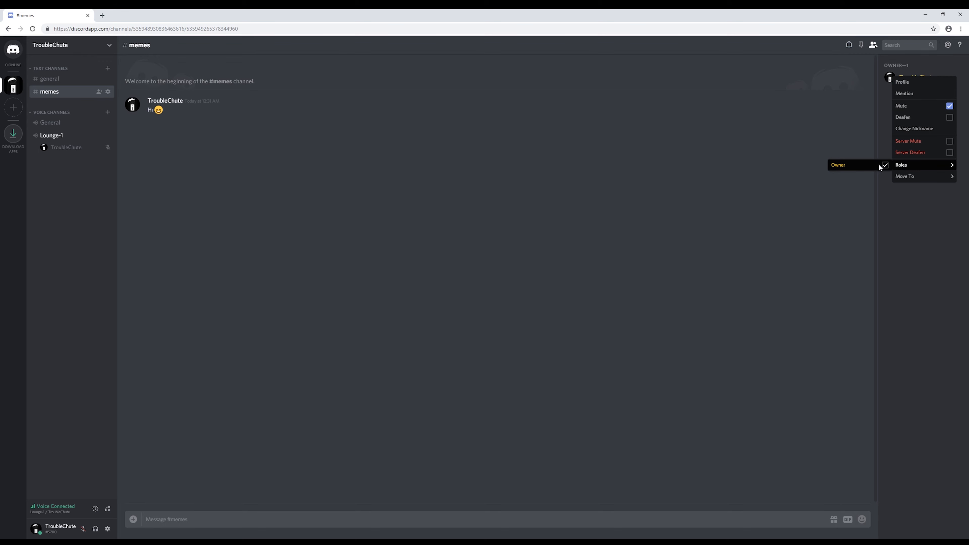
Copy the invite link for the TroubleChute server and close the invite window
click(843, 143)
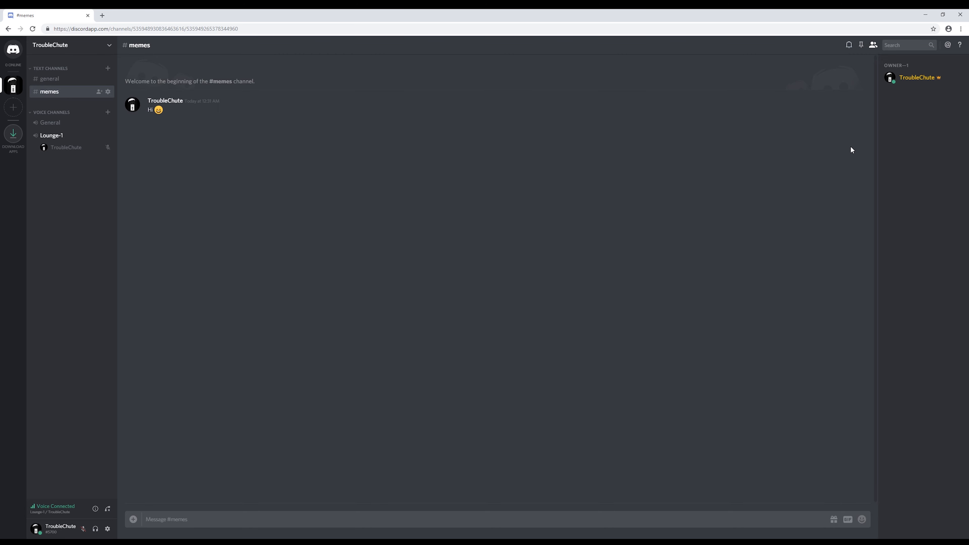
click(93, 48)
click(75, 66)
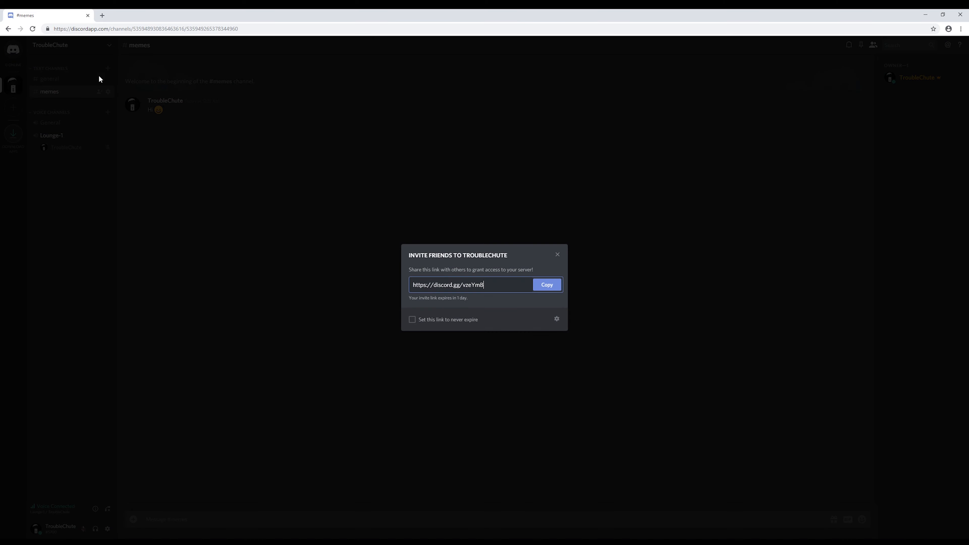
click(547, 285)
click(511, 165)
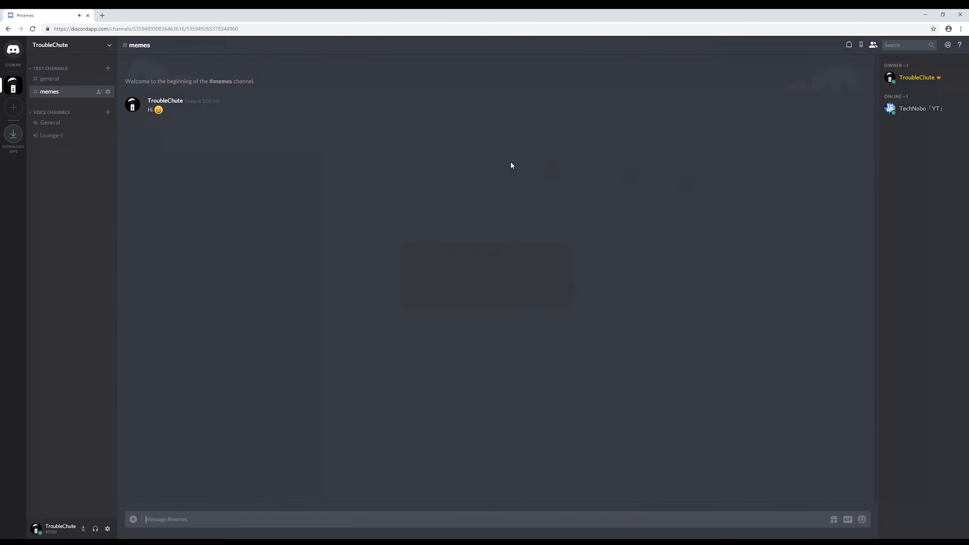
Open the general text channel and check the notice about the member who joined the server
click(51, 78)
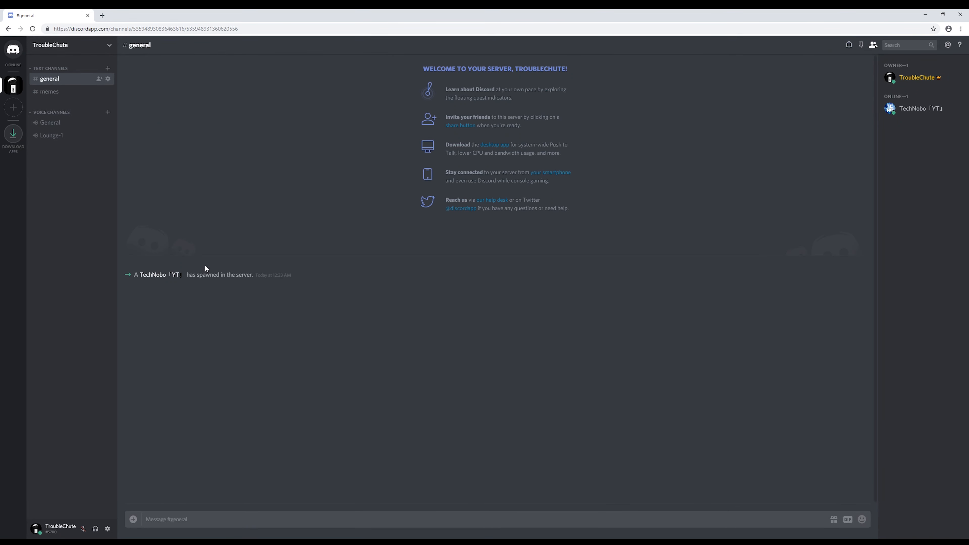
drag(148, 279, 184, 277)
click(218, 279)
Add a role named Administrator with a pinkish-red color in the server's role settings and save it
click(80, 47)
click(82, 80)
click(331, 112)
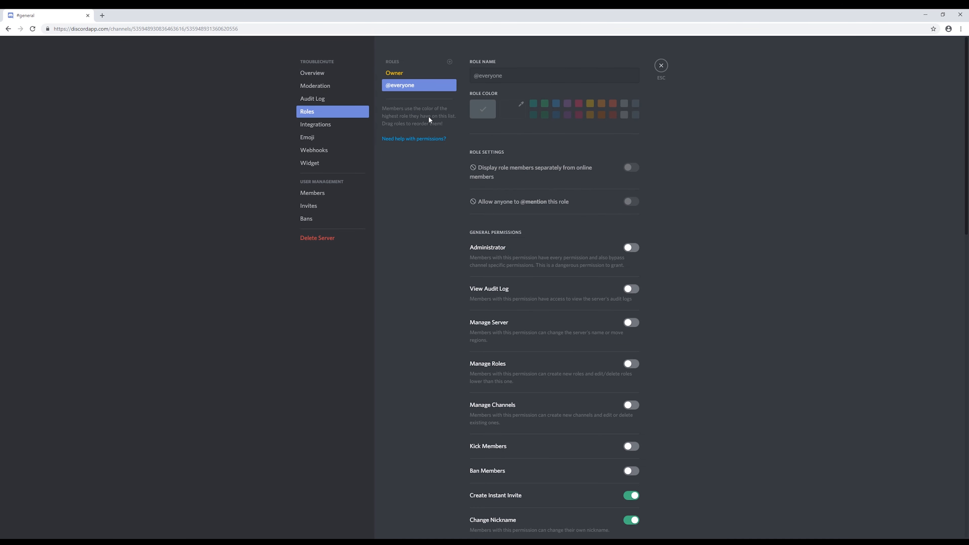
click(449, 62)
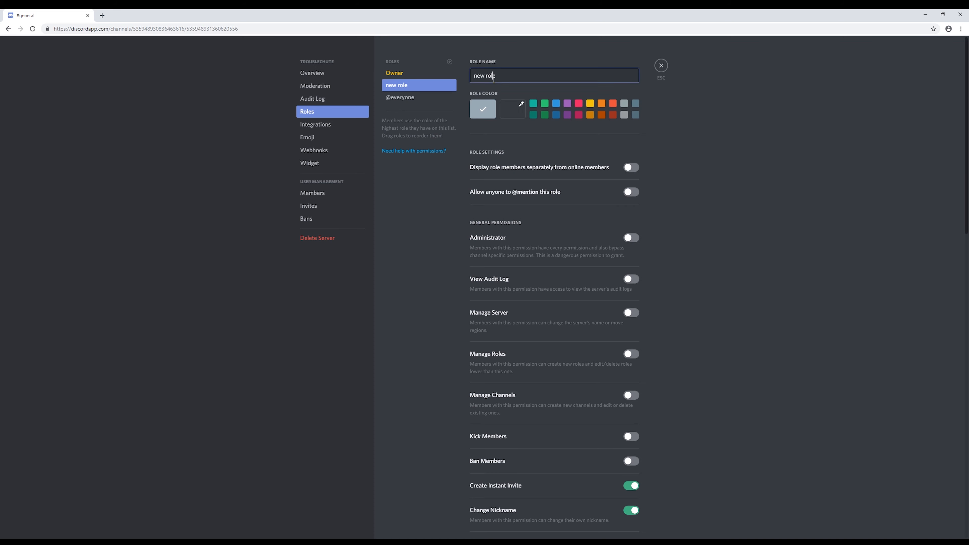
text(Administrator)
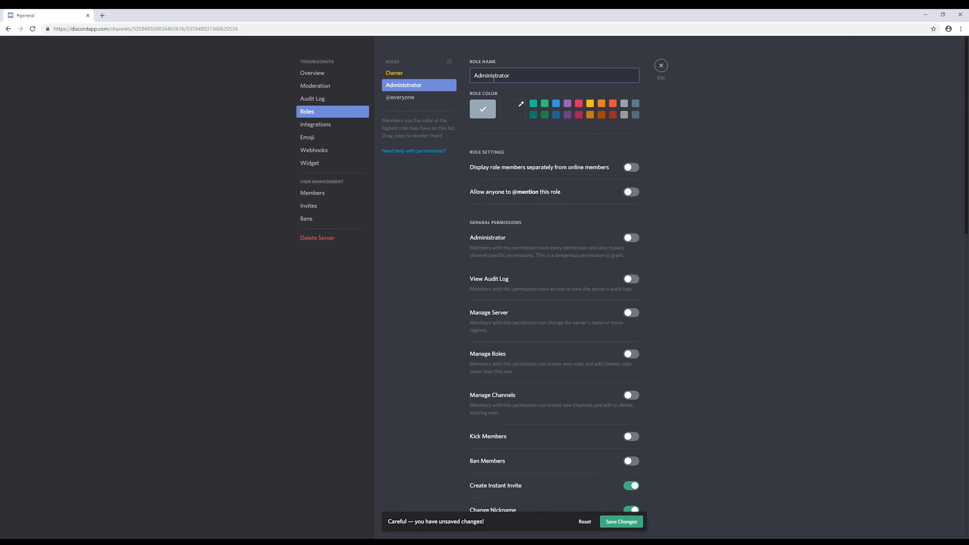
click(578, 104)
click(625, 522)
Add a role named Moderator with a purple color and save it
click(449, 62)
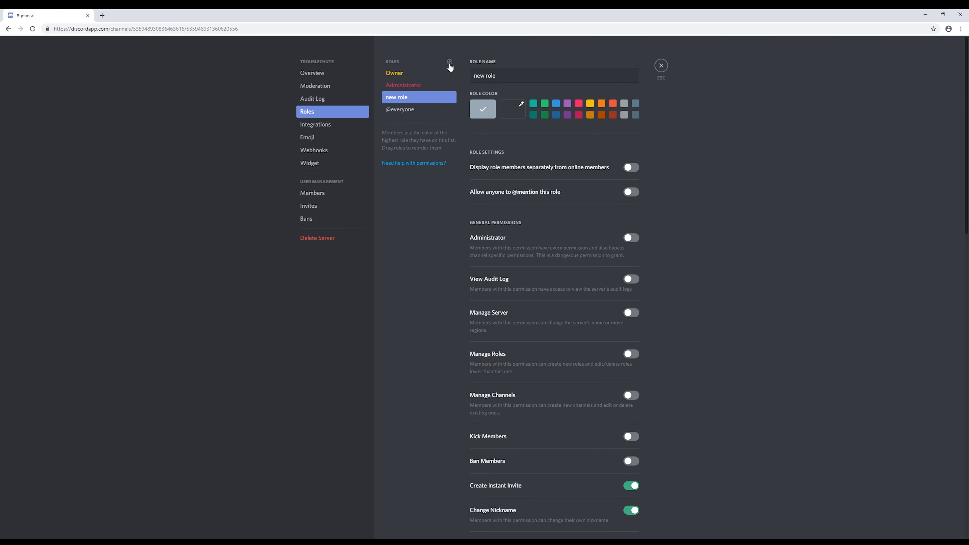
click(509, 82)
text(Moderator)
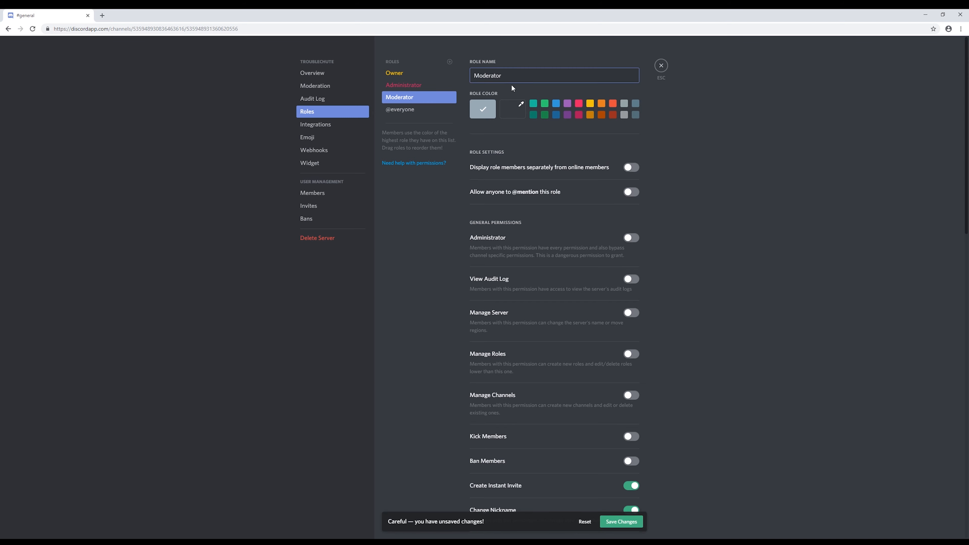
click(578, 103)
click(567, 104)
click(621, 521)
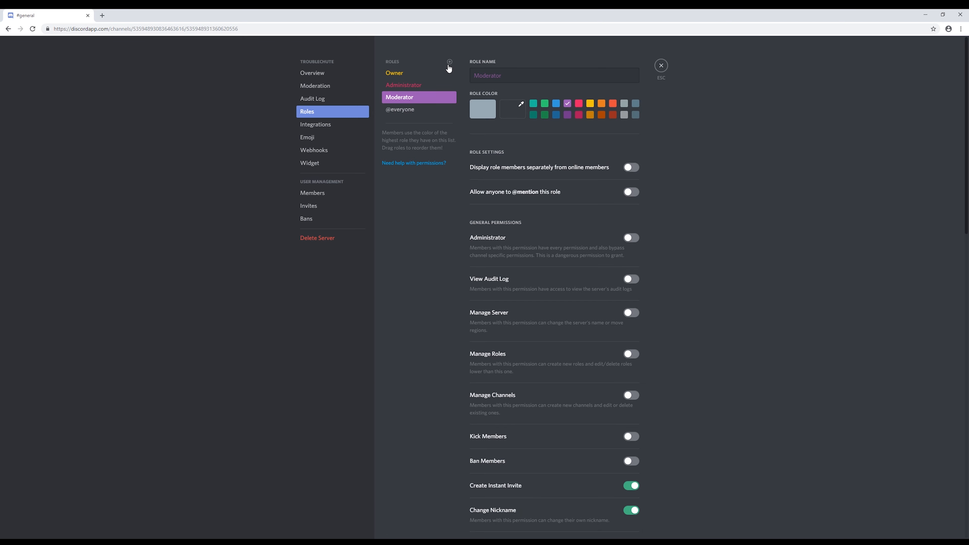
Add a role named VIP with an orange color and save it
click(449, 63)
text(VIP)
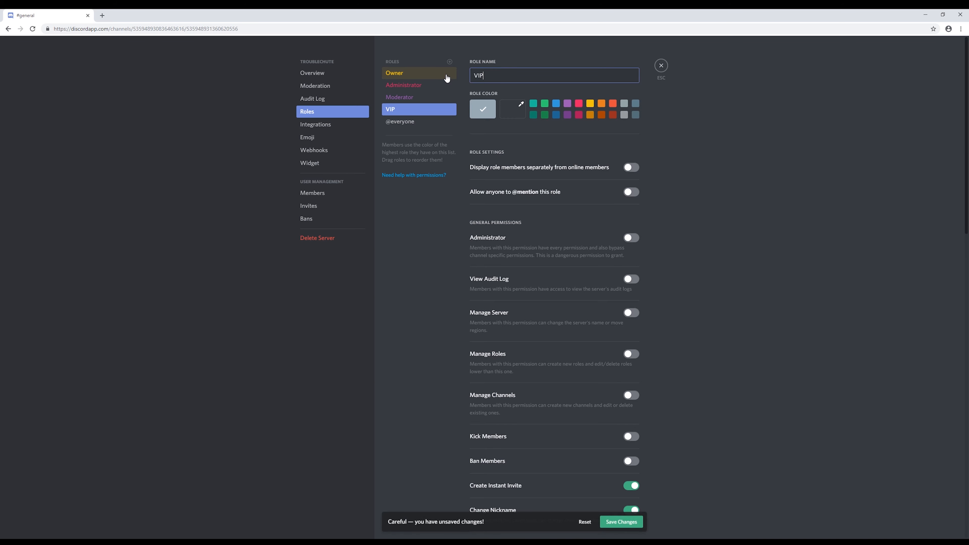
click(601, 114)
click(601, 103)
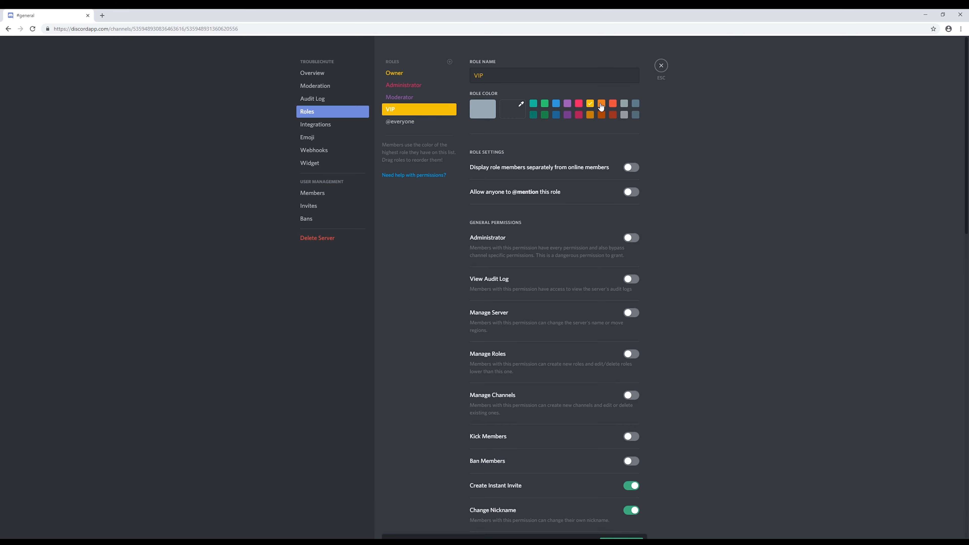
click(611, 520)
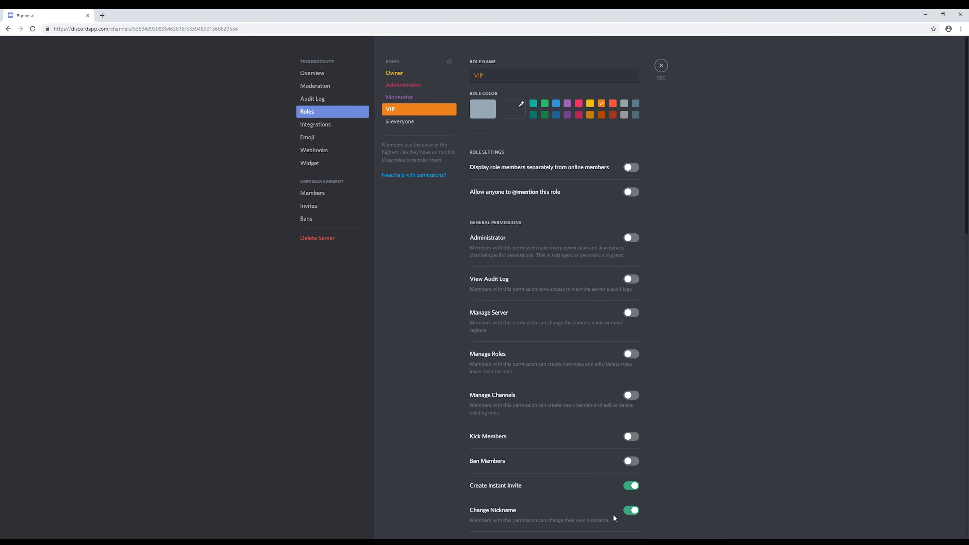
click(423, 120)
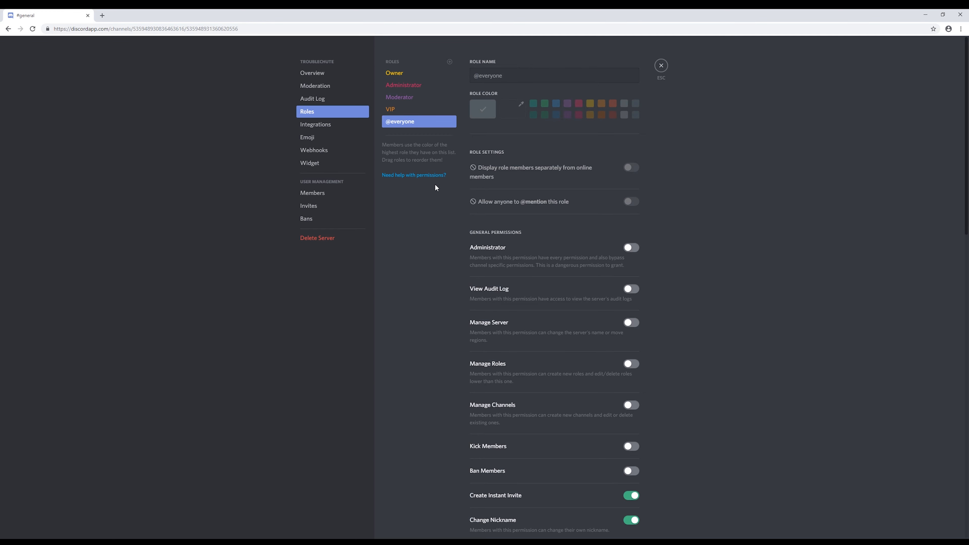
click(426, 76)
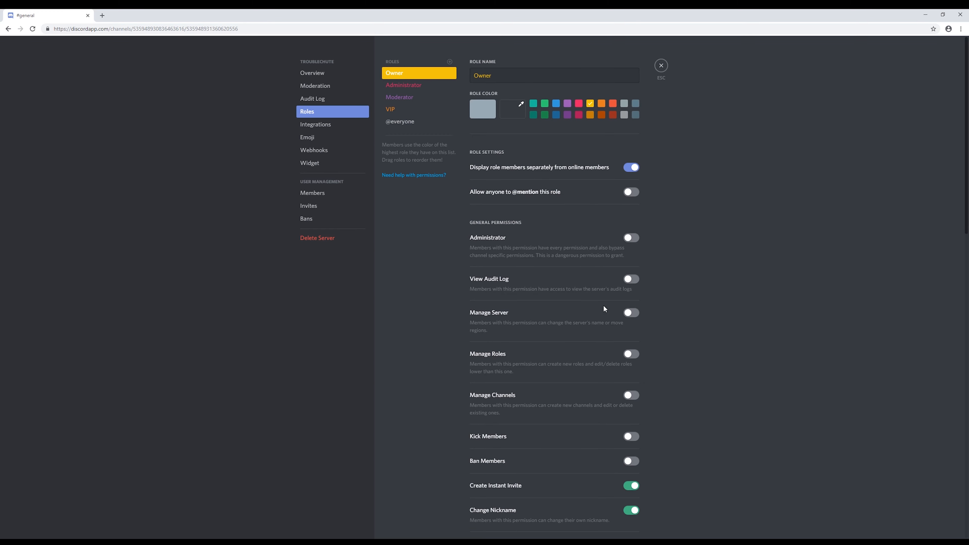
scroll(607, 511, down, 15)
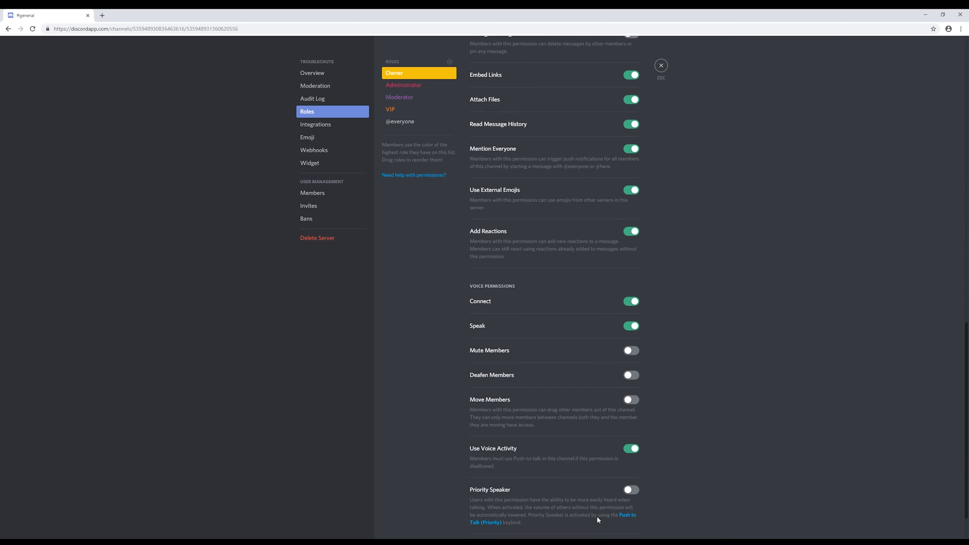
scroll(597, 516, up, 7)
scroll(597, 516, up, 8)
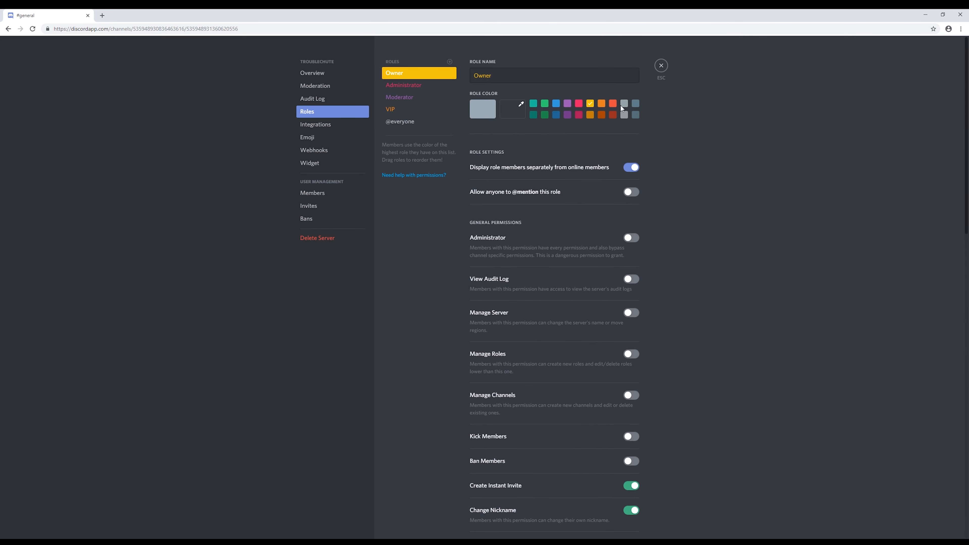
click(664, 66)
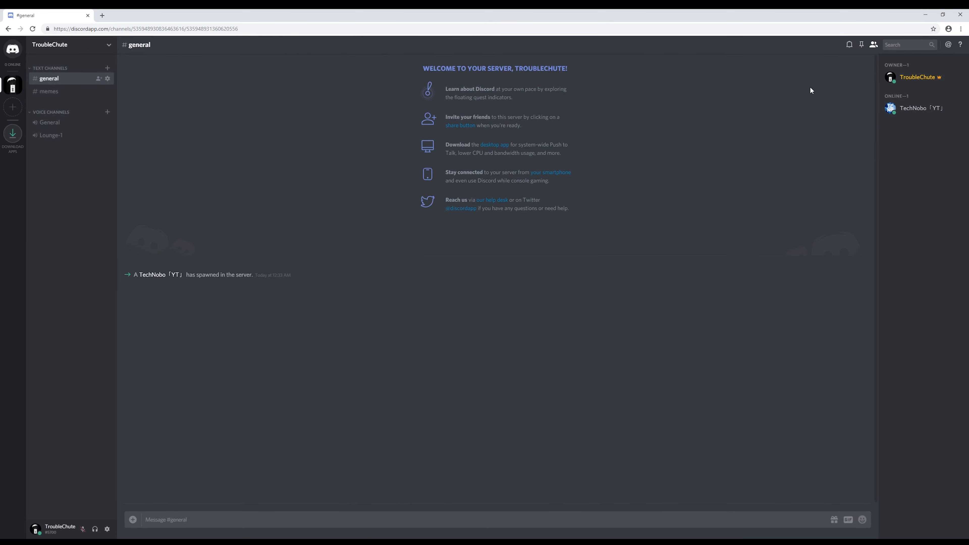
right_click(917, 80)
mouse_move(877, 140)
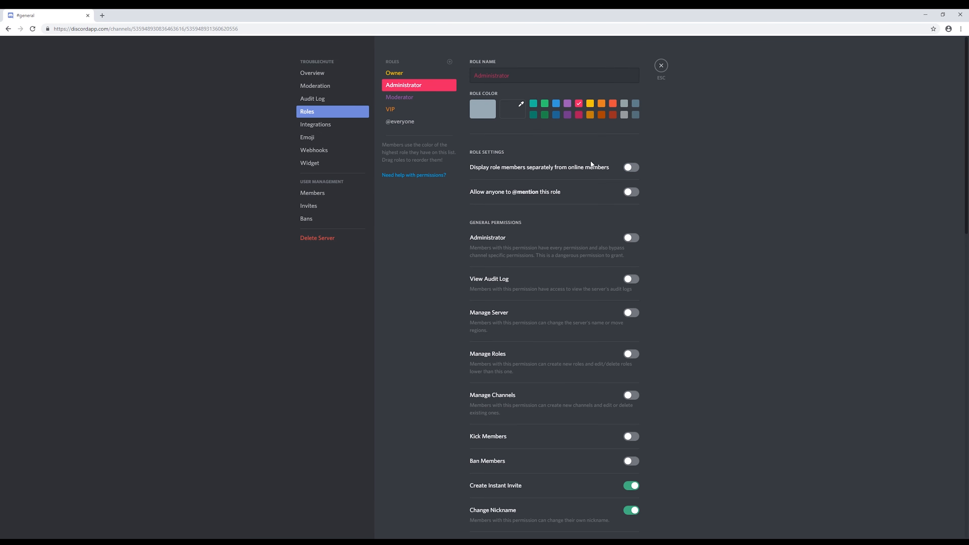
Display Administrator role members separately from online members, grant the role the Administrator permission, and save the changes
click(631, 167)
right_click(628, 168)
click(617, 170)
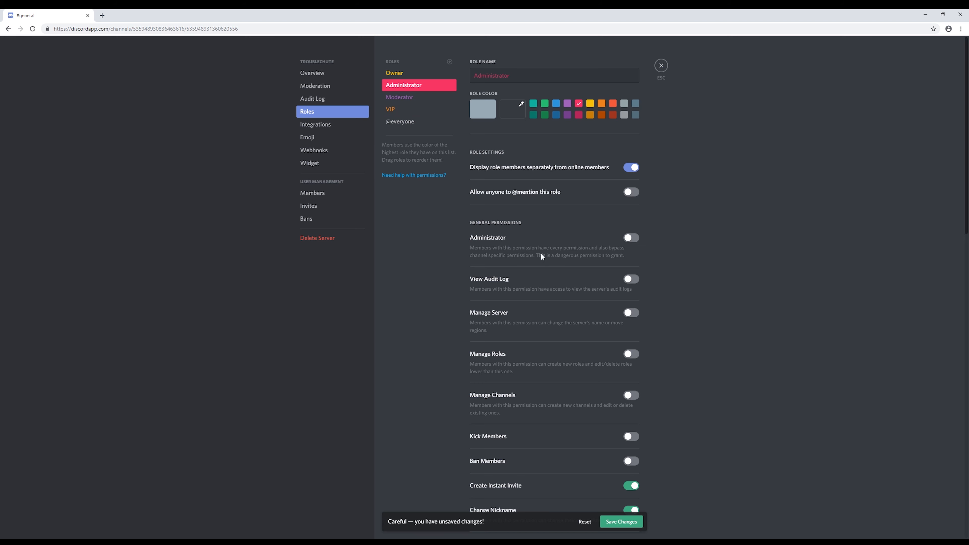
click(631, 238)
scroll(622, 258, down, 15)
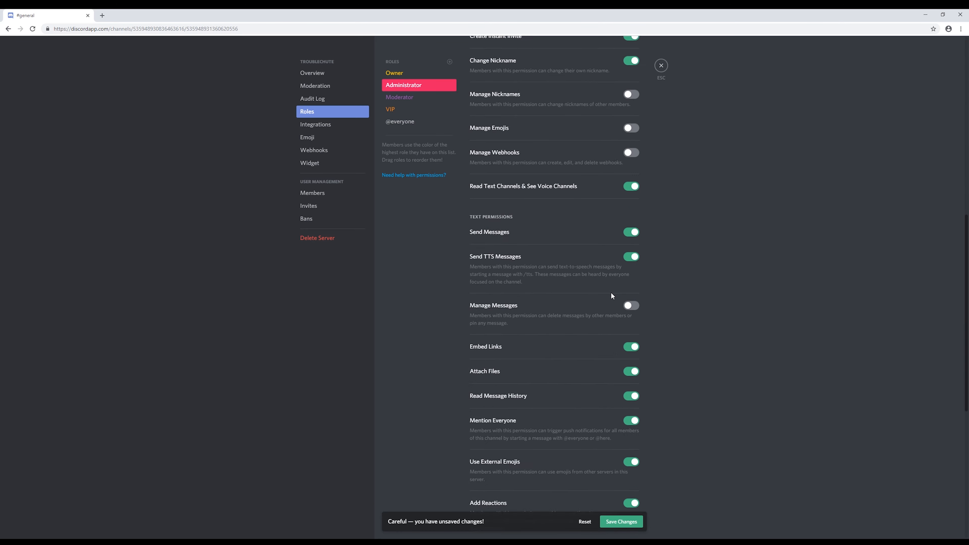
scroll(610, 294, down, 5)
scroll(608, 310, up, 12)
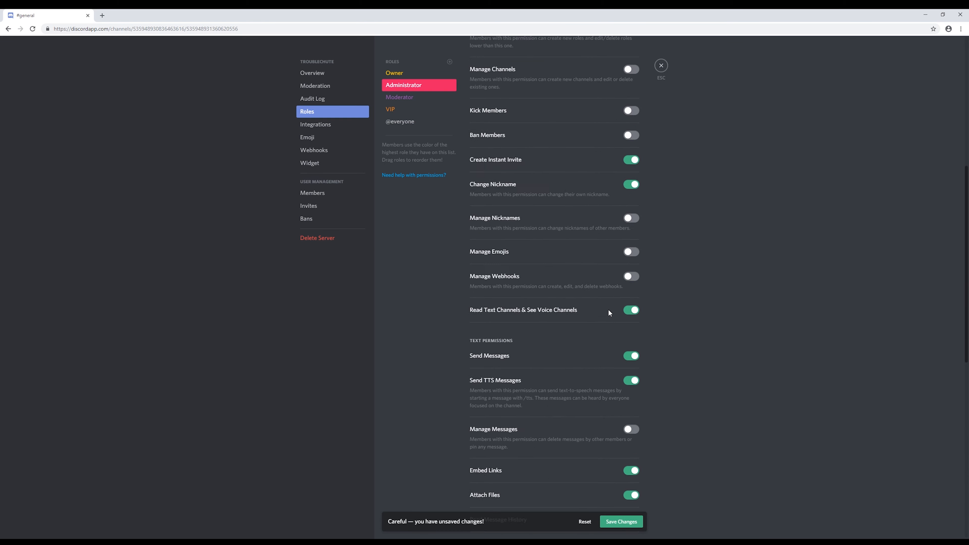
scroll(609, 313, up, 5)
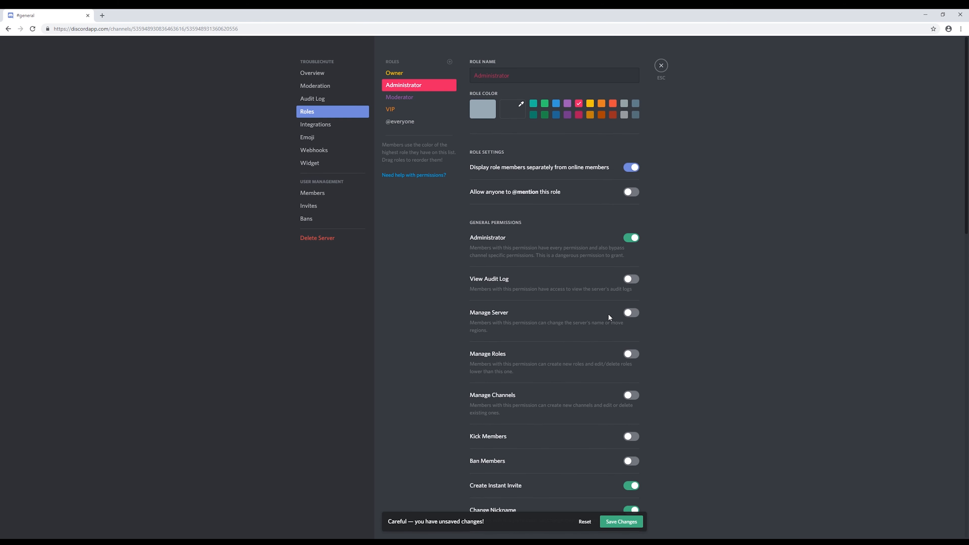
click(613, 520)
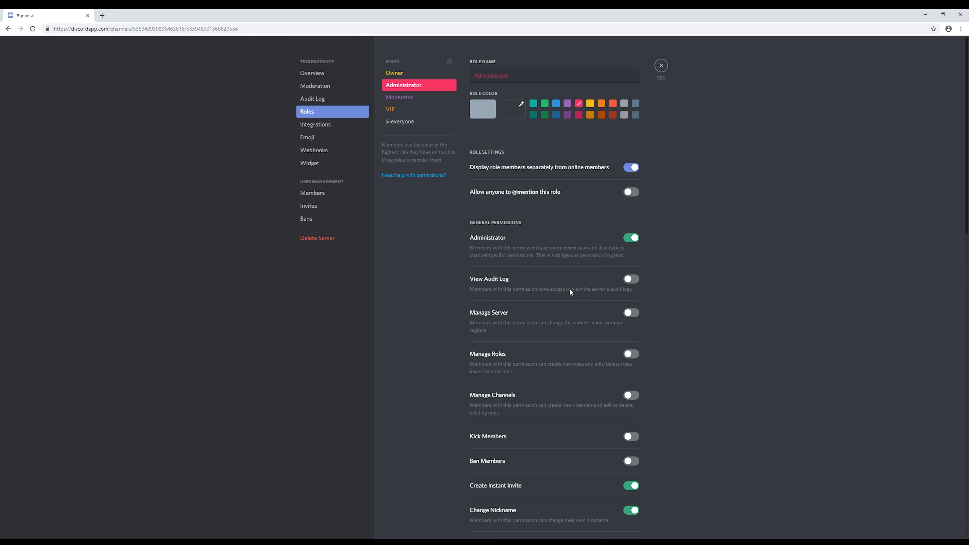
Display Moderator role members separately from online members and allow the role to kick and ban members
click(430, 99)
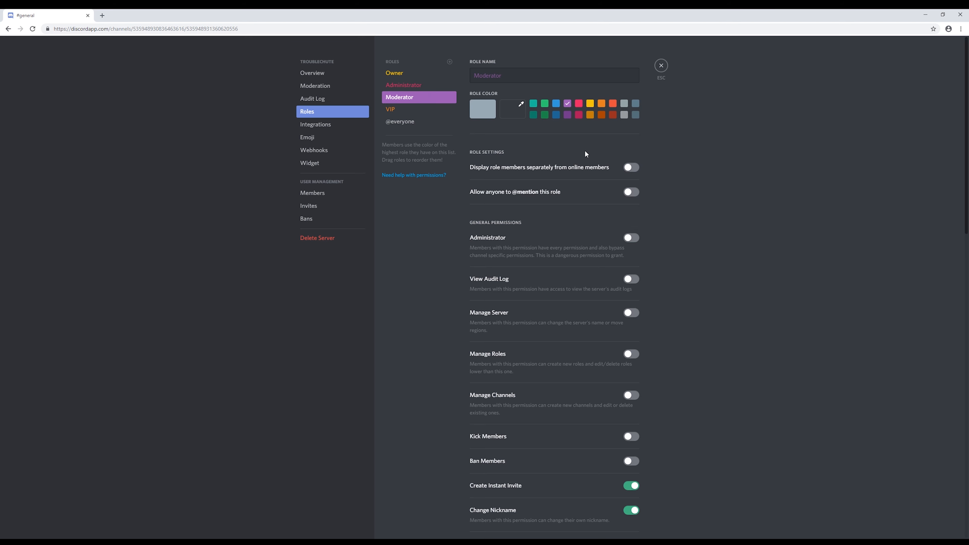
click(629, 170)
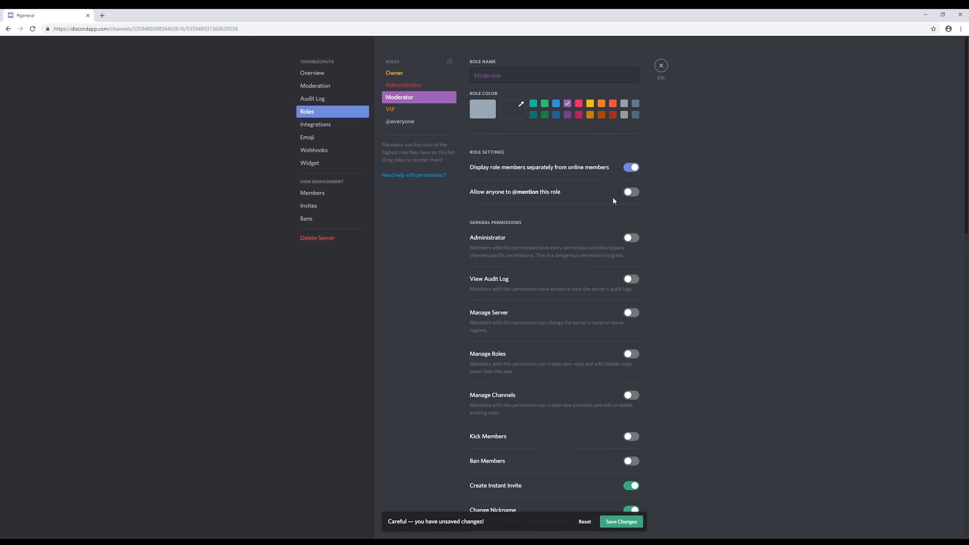
scroll(609, 207, down, 2)
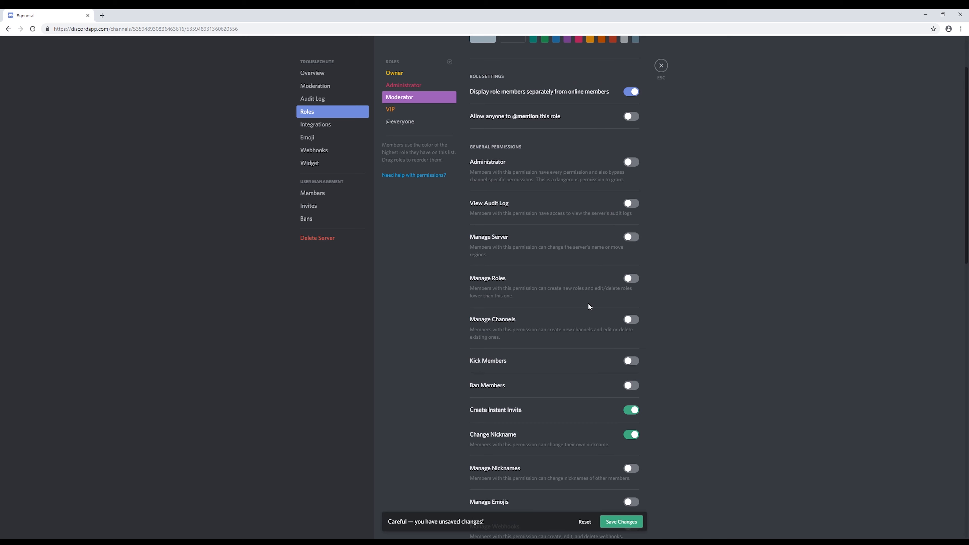
click(635, 365)
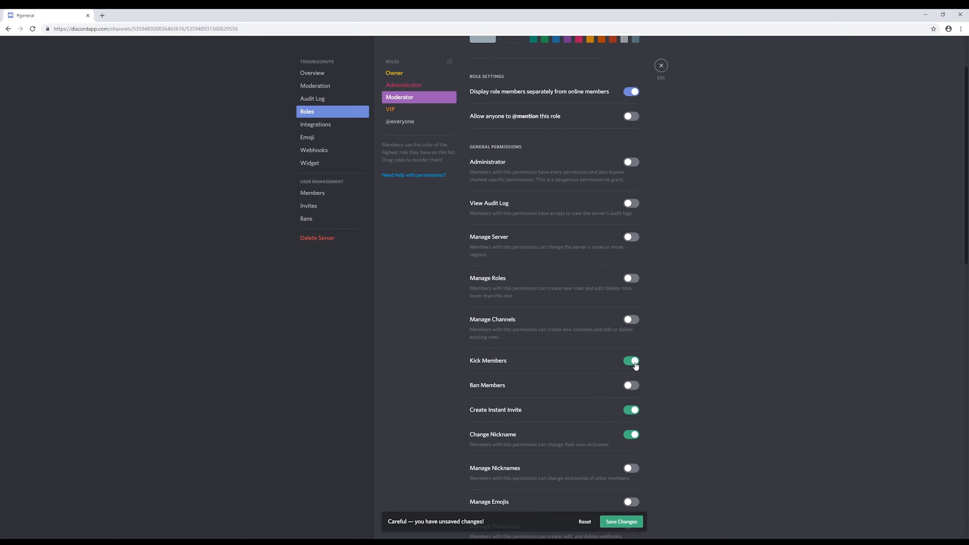
click(627, 387)
Grant the Moderator role the Manage Messages, Mute Members, Deafen Members and Move Members permissions, and save the changes
scroll(628, 388, down, 12)
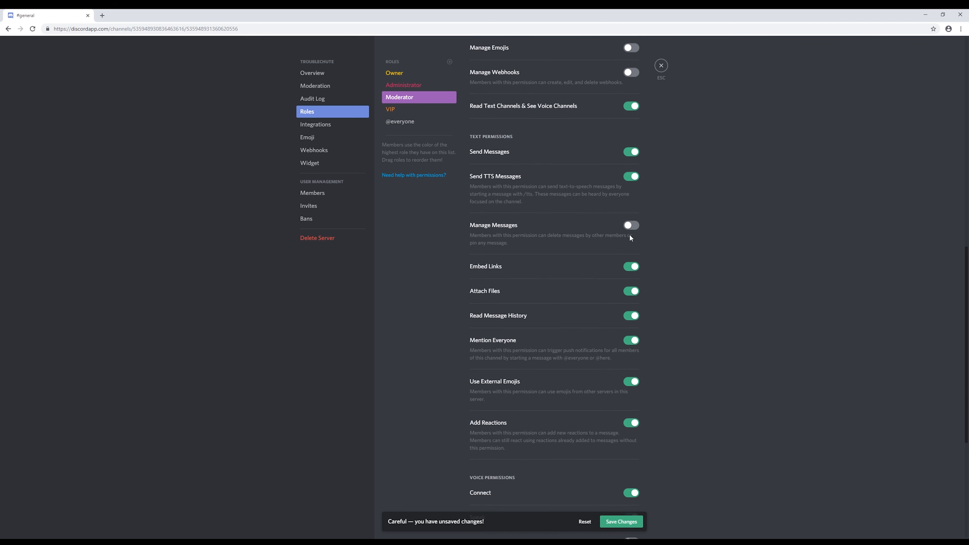
click(633, 226)
scroll(633, 230, down, 6)
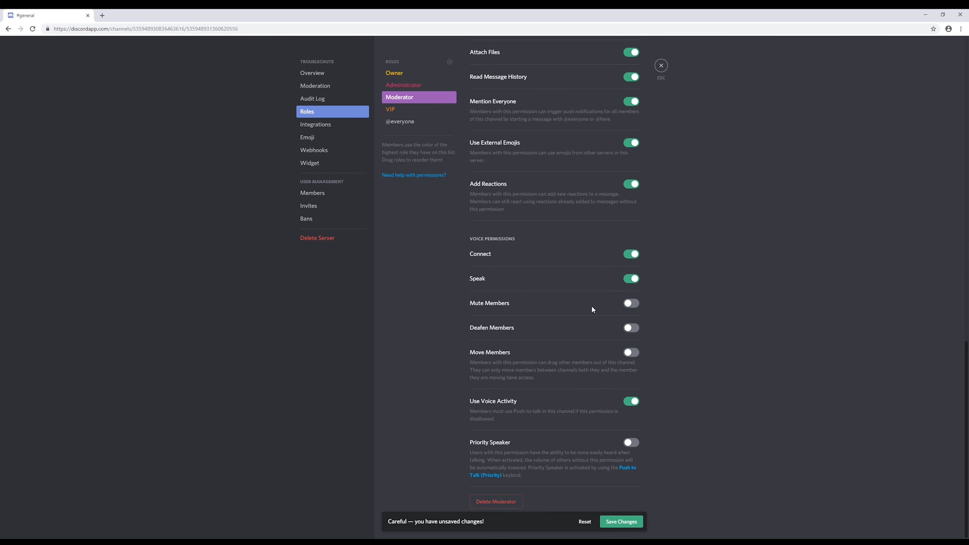
click(629, 304)
click(630, 331)
click(631, 355)
click(621, 521)
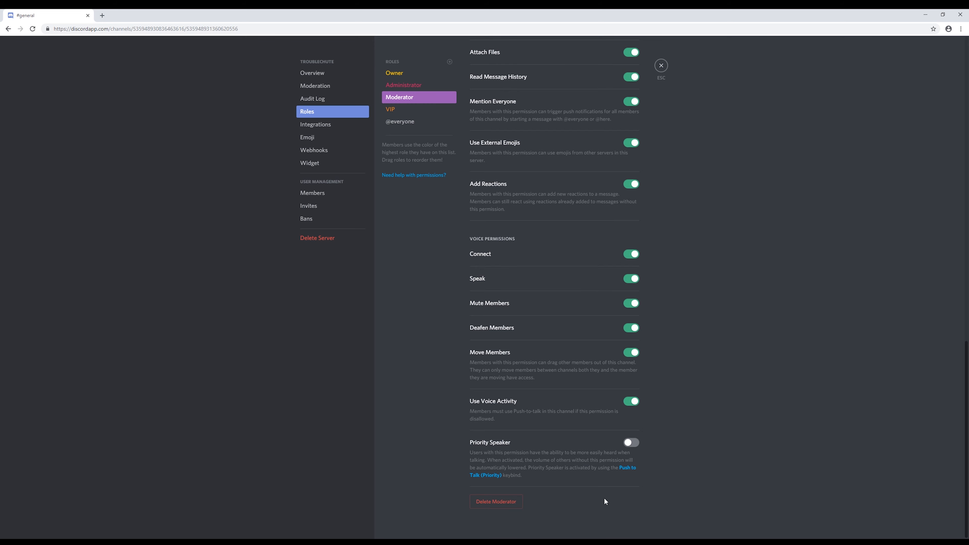
Display VIP role members separately from online members, save the change, and leave the server settings
click(429, 110)
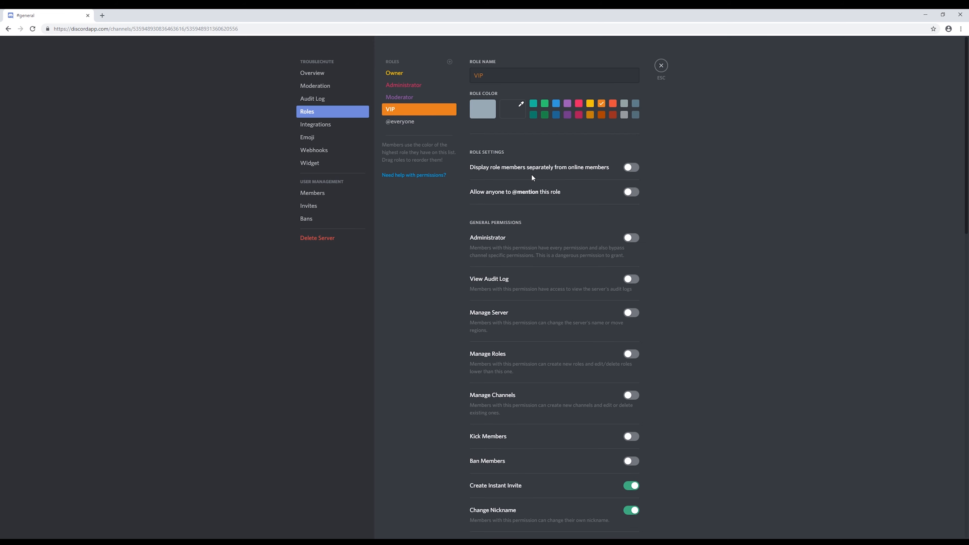
click(628, 171)
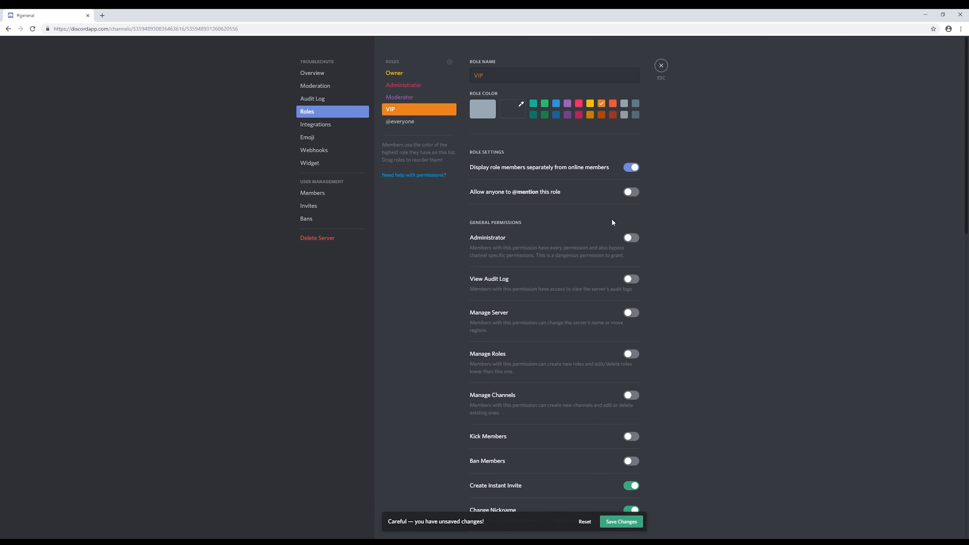
click(630, 197)
click(629, 197)
click(621, 521)
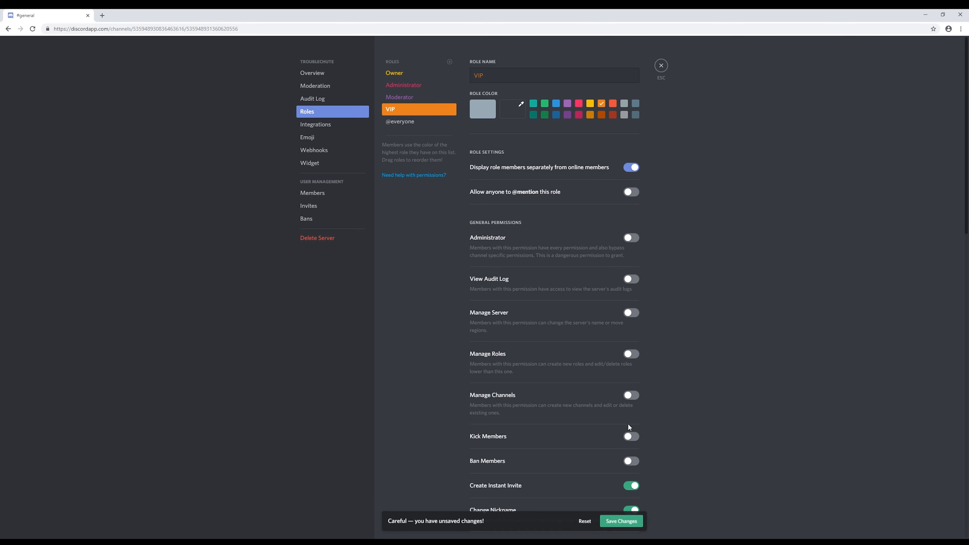
click(661, 66)
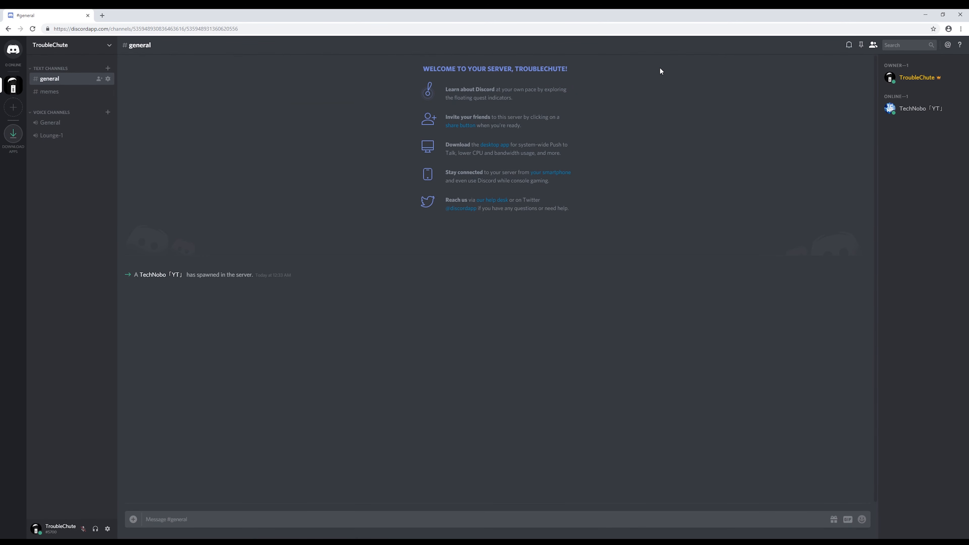
Assign the VIP role to the other server member in the member list
right_click(890, 108)
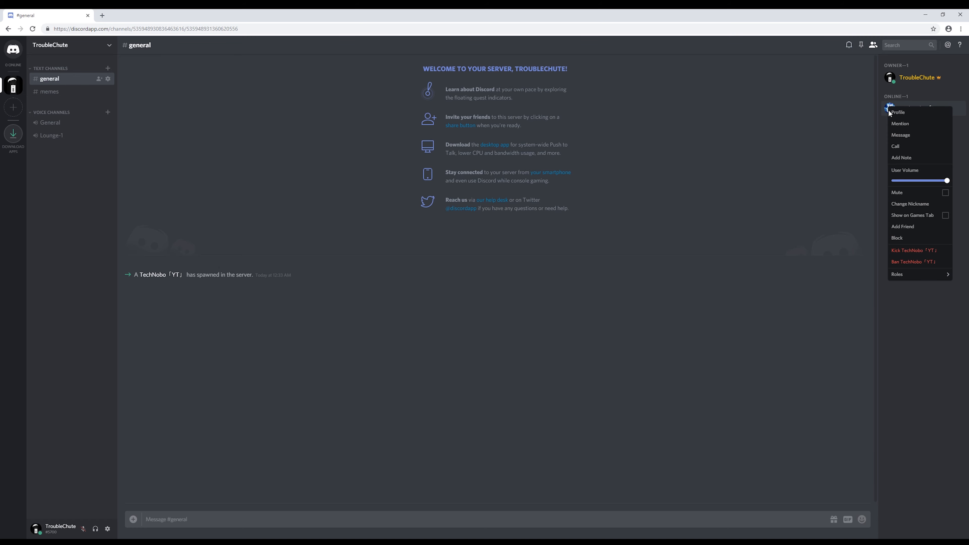
mouse_move(902, 275)
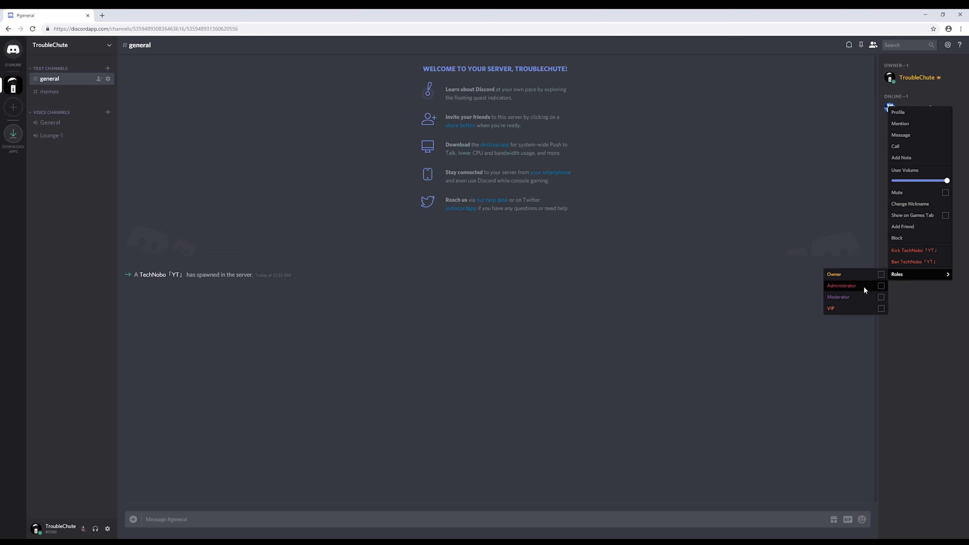
click(858, 309)
click(810, 257)
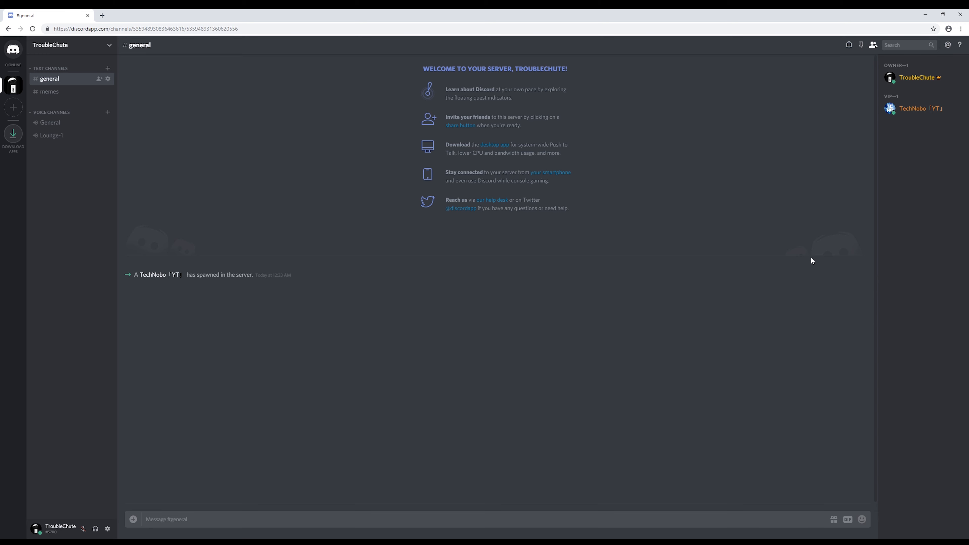
Assign the Moderator role to the same member in addition to VIP
right_click(899, 110)
mouse_move(903, 277)
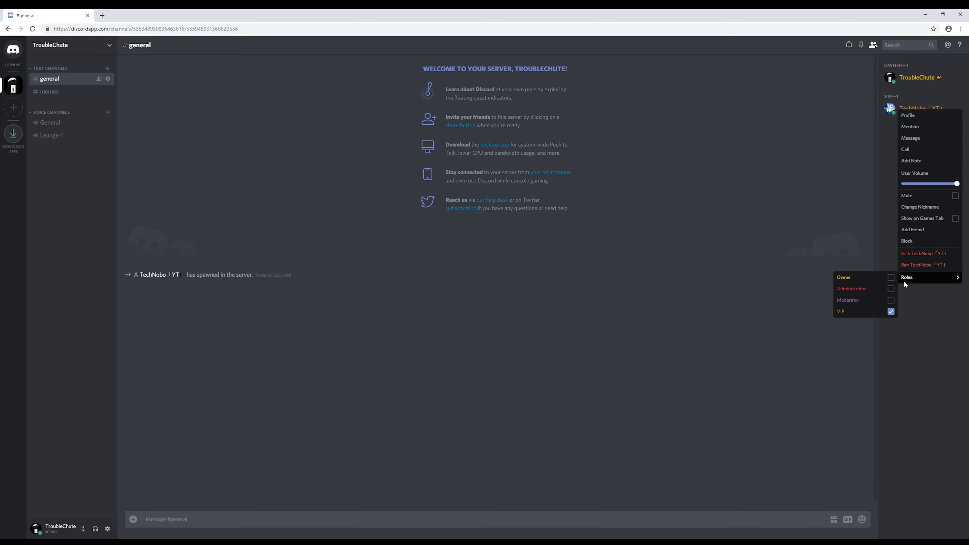
click(868, 300)
click(843, 245)
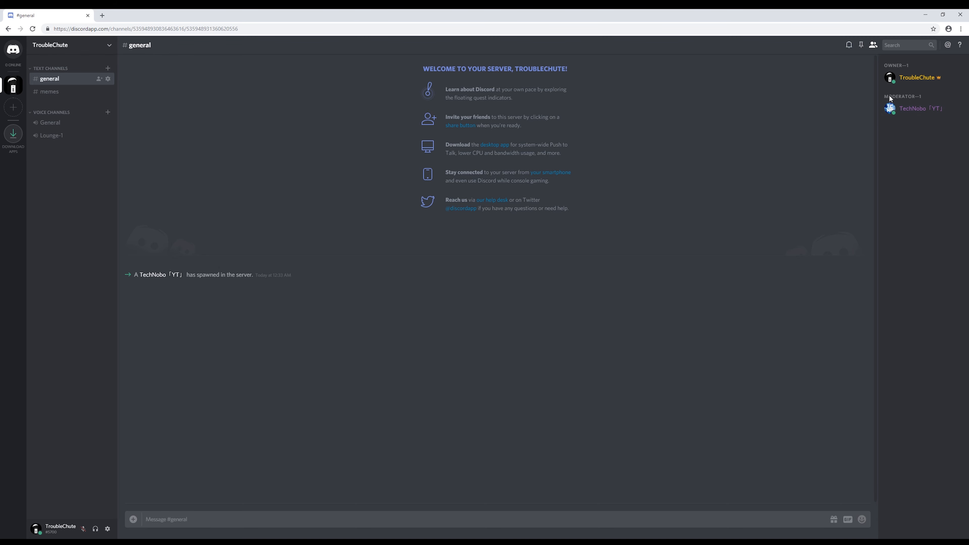
Add the Administrator role to the member from their profile card, and close the card
click(897, 115)
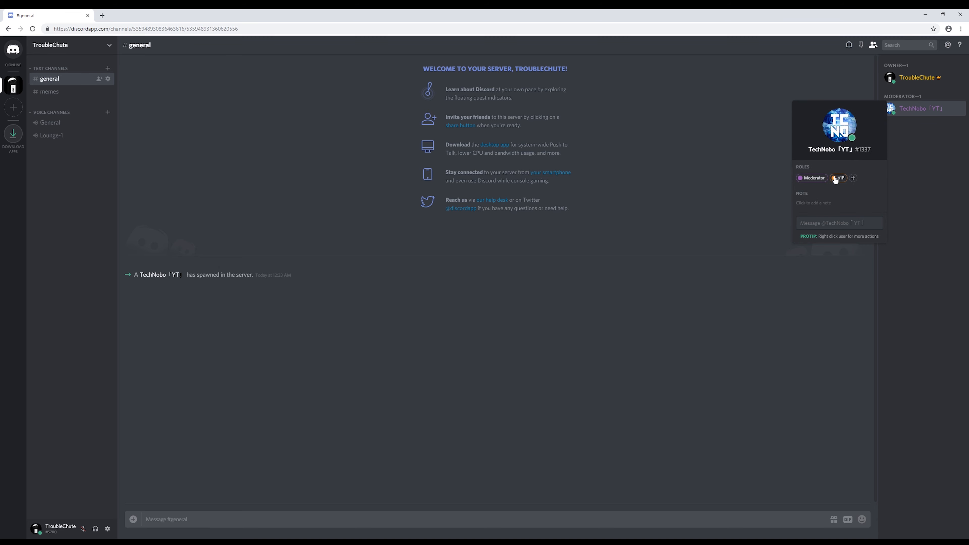
click(853, 178)
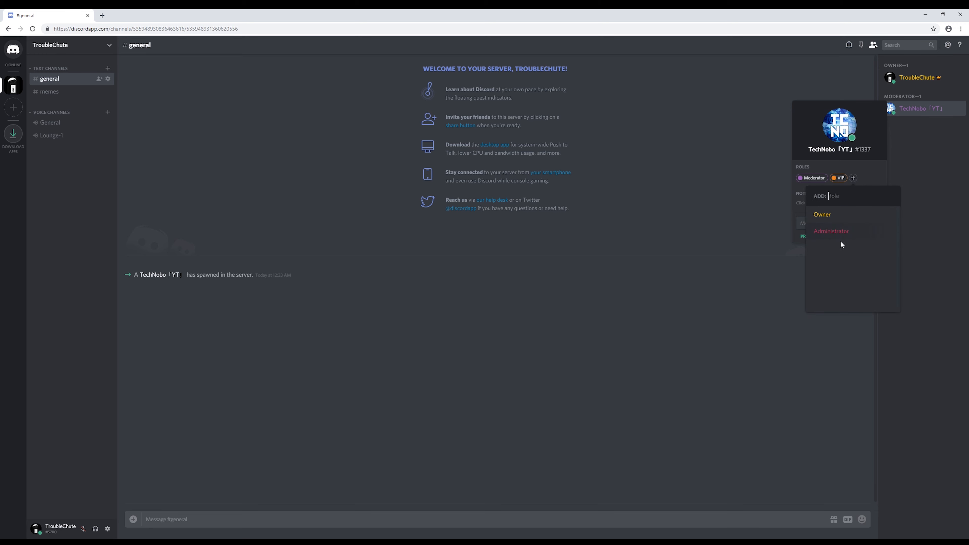
click(845, 231)
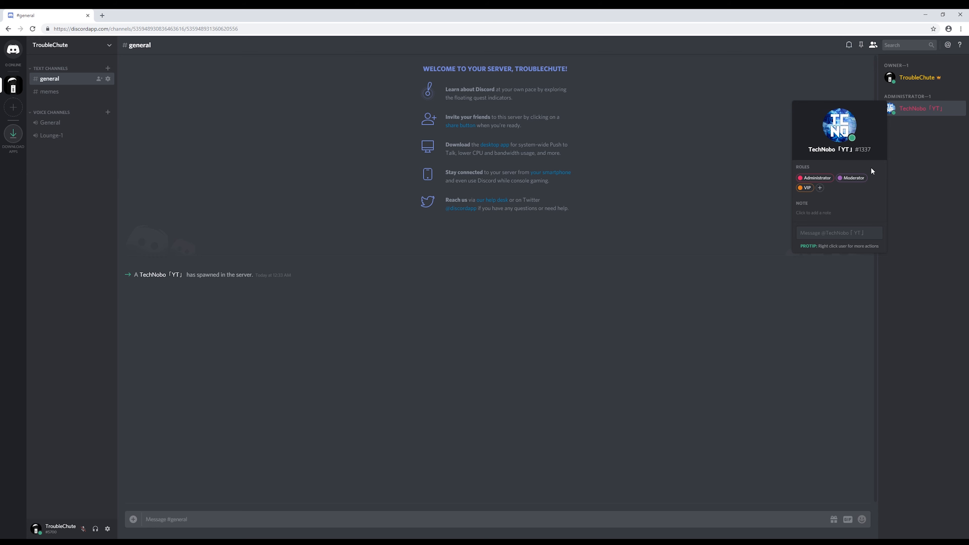
click(425, 224)
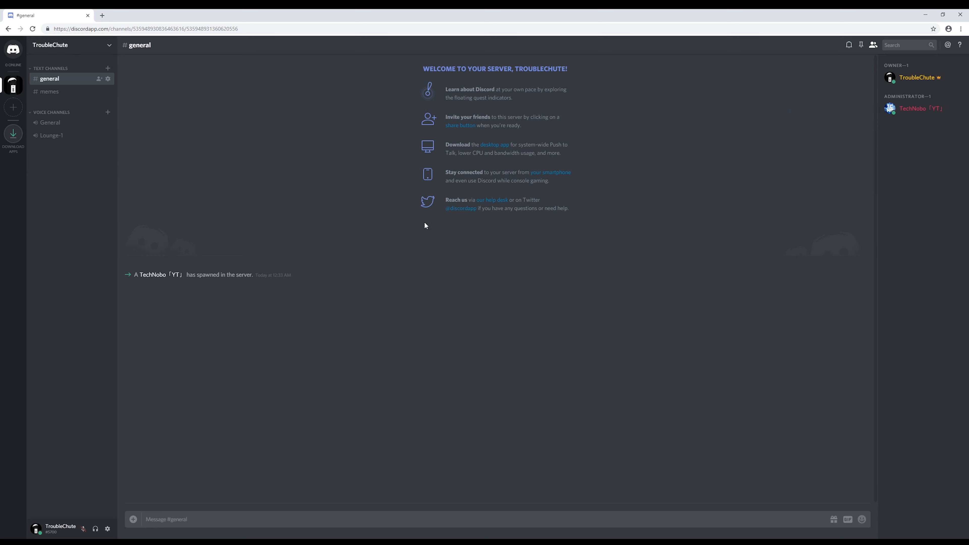
Create a text channel named nsfw under Text Channels
click(108, 68)
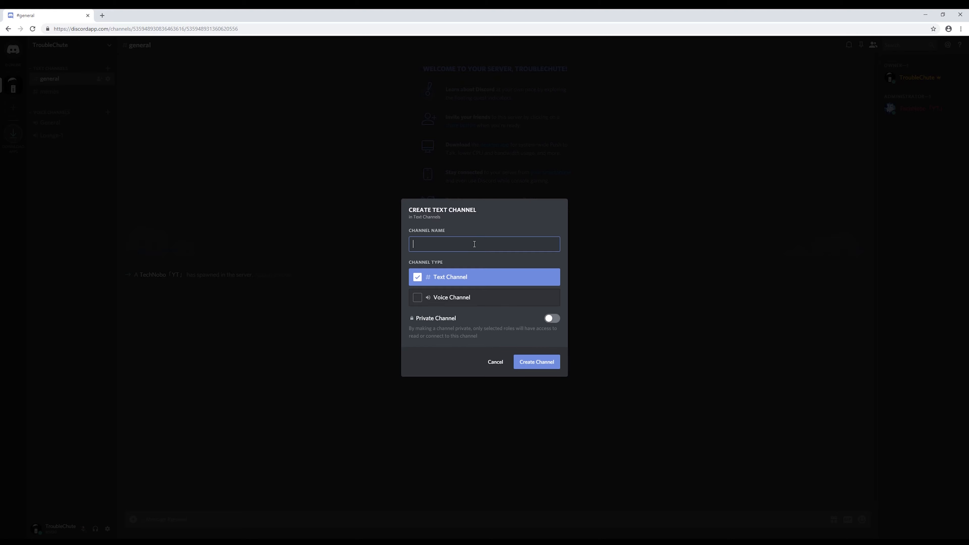
text(nsfw)
click(536, 363)
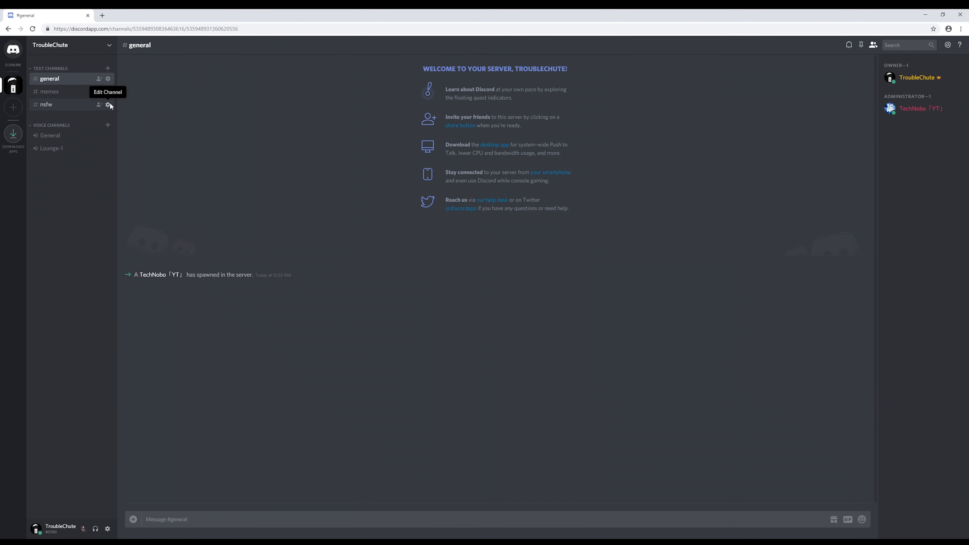
Mark the nsfw channel as an NSFW channel, save the change, and open the channel by accepting its age confirmation
click(108, 104)
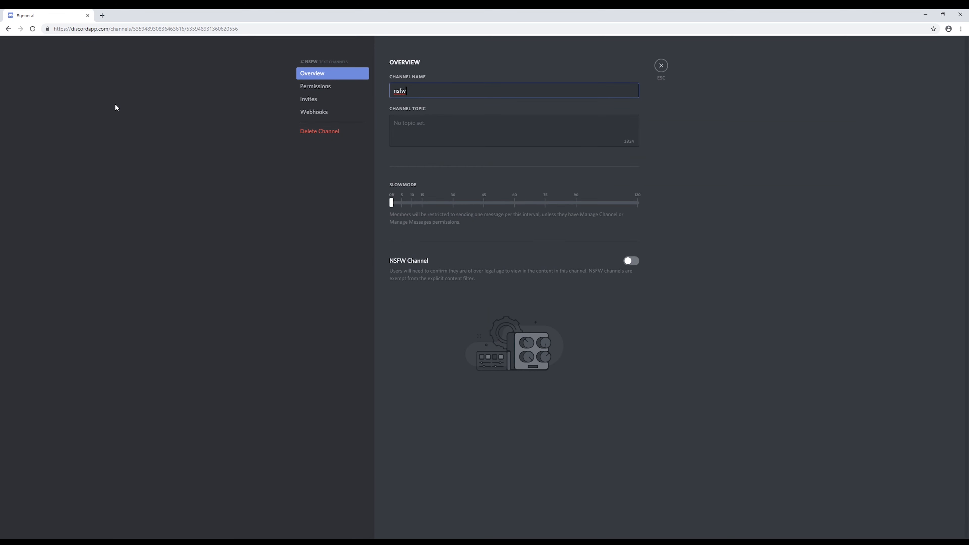
click(631, 261)
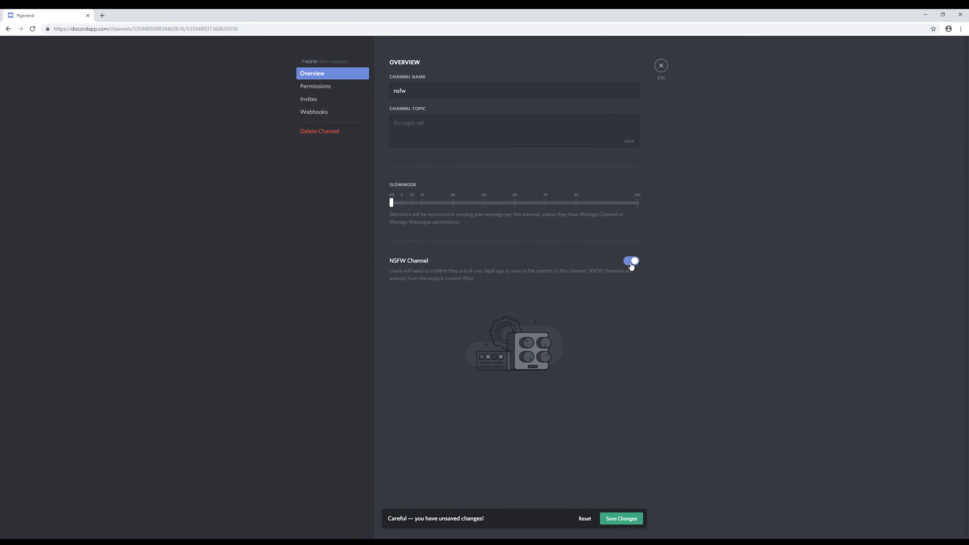
click(658, 72)
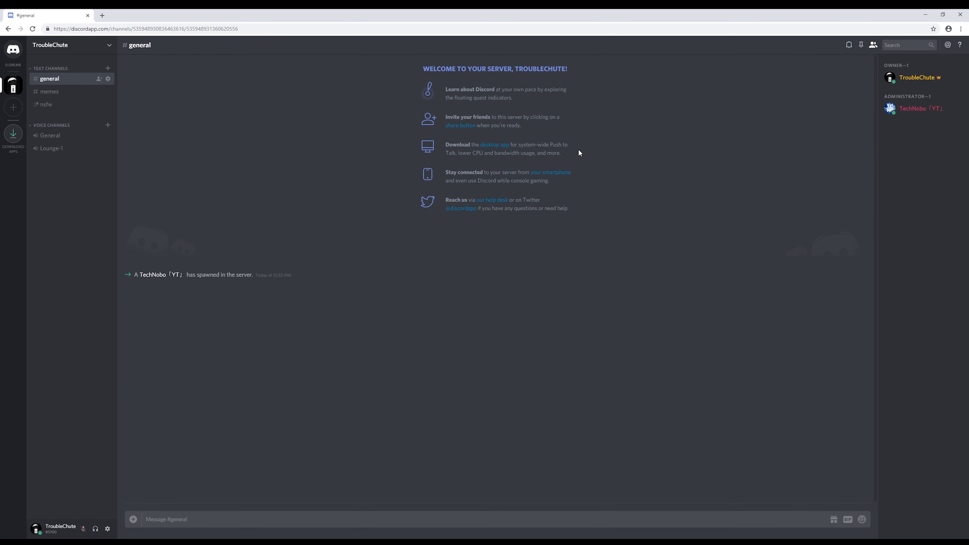
click(50, 109)
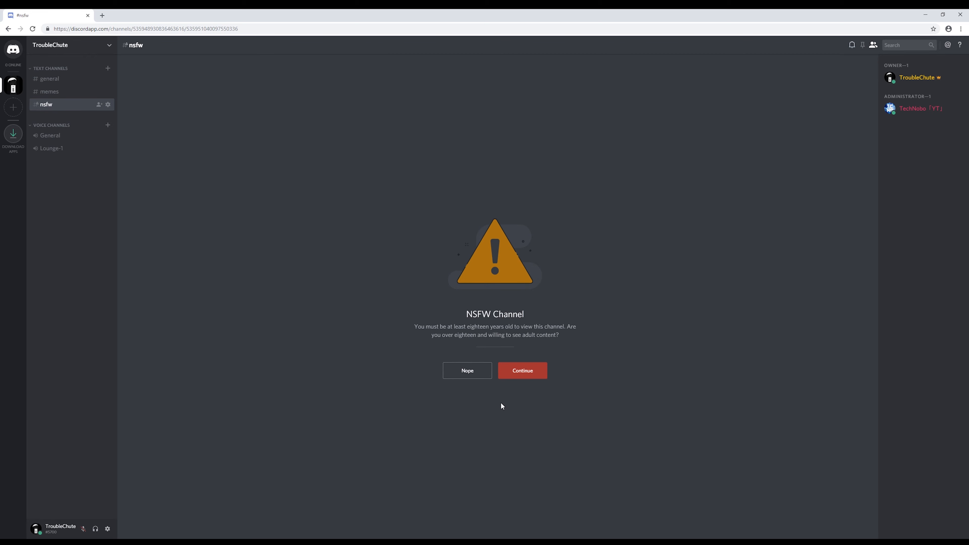
click(517, 375)
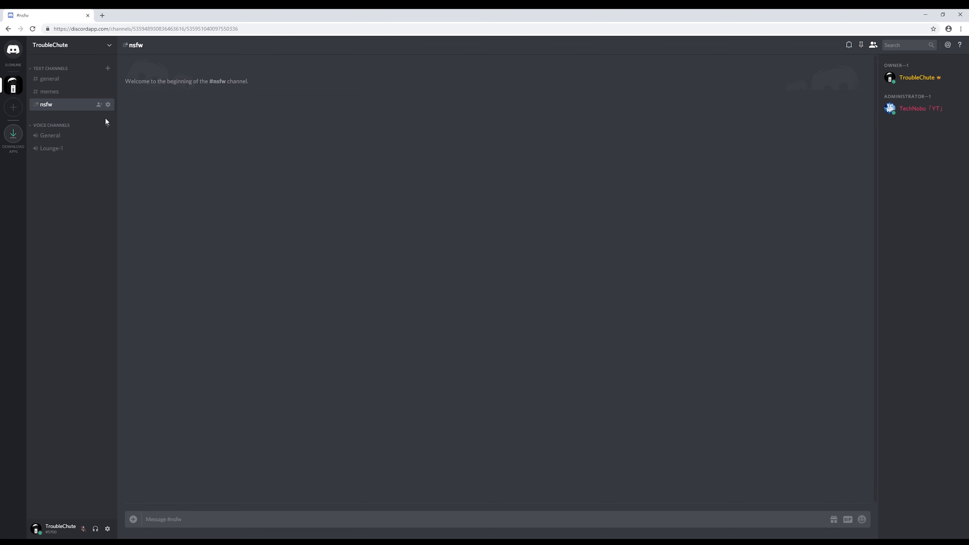
Create a voice channel named afk under Voice Channels
click(108, 125)
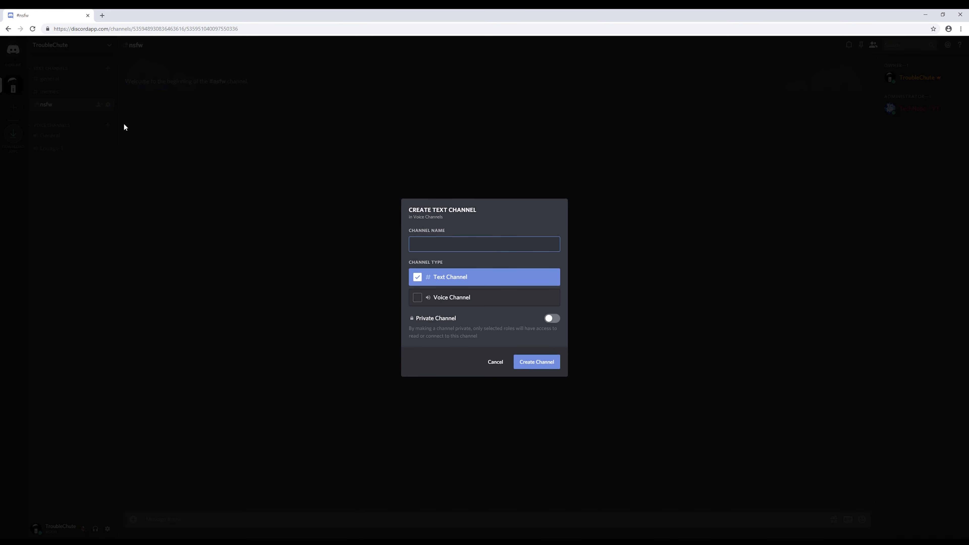
text(afk)
click(440, 297)
click(548, 360)
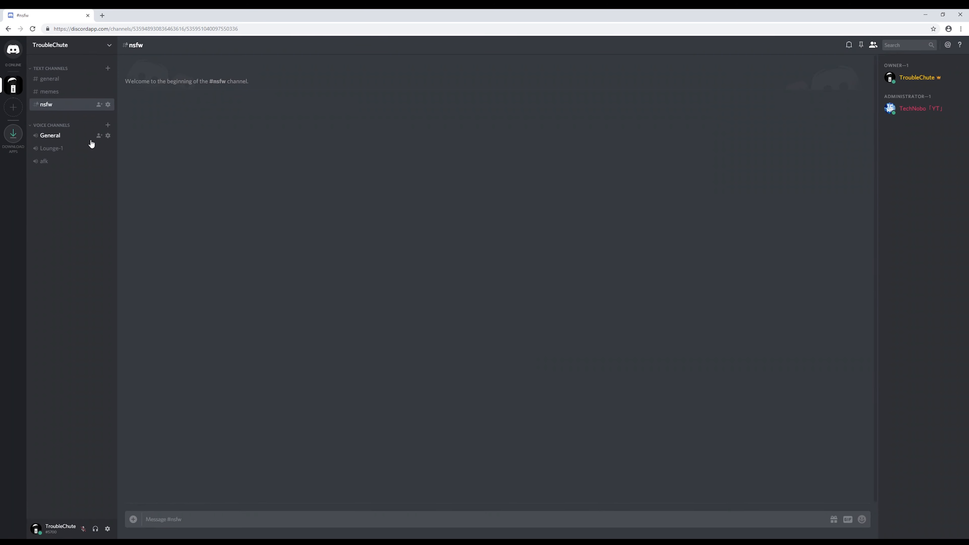
Join the General voice channel, and set afk as the server's AFK channel with a 30-minute AFK timeout
click(76, 136)
click(60, 53)
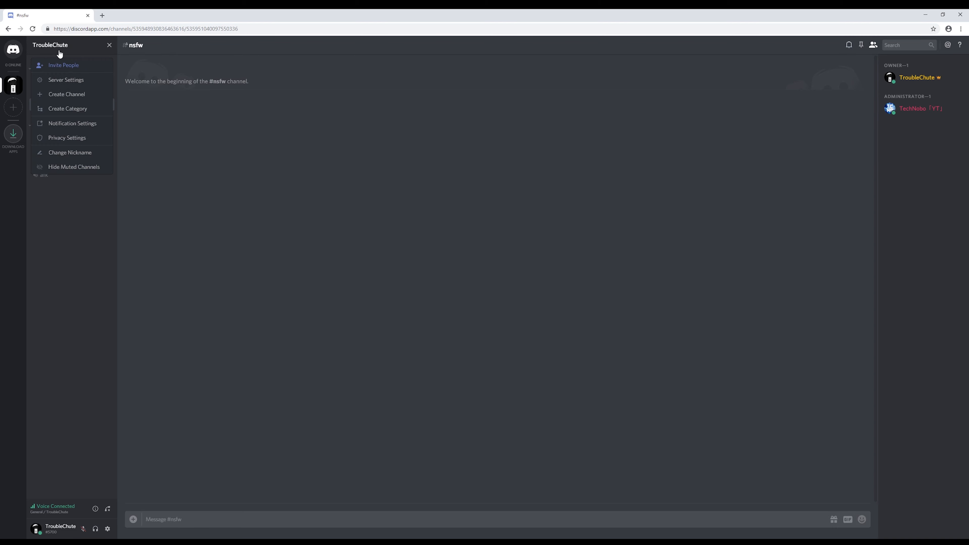
click(67, 78)
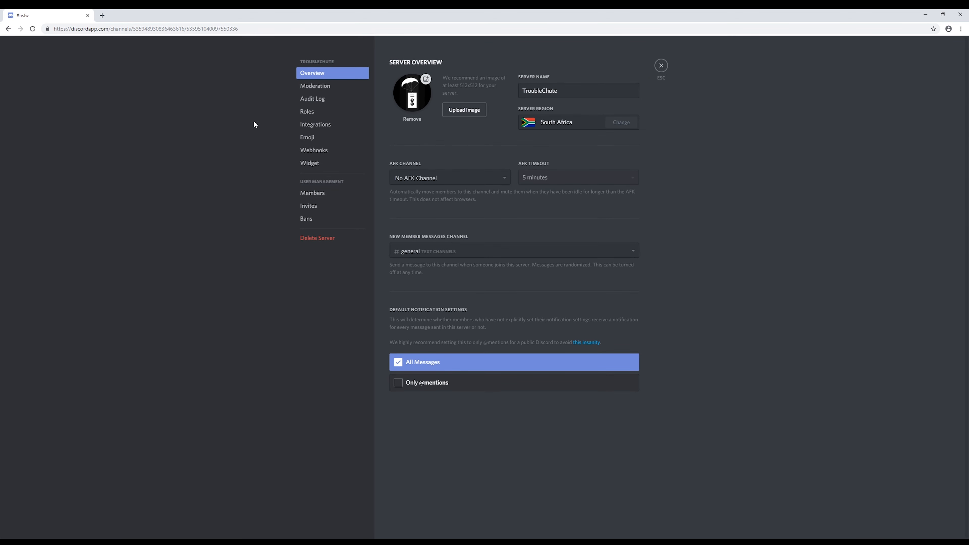
click(429, 177)
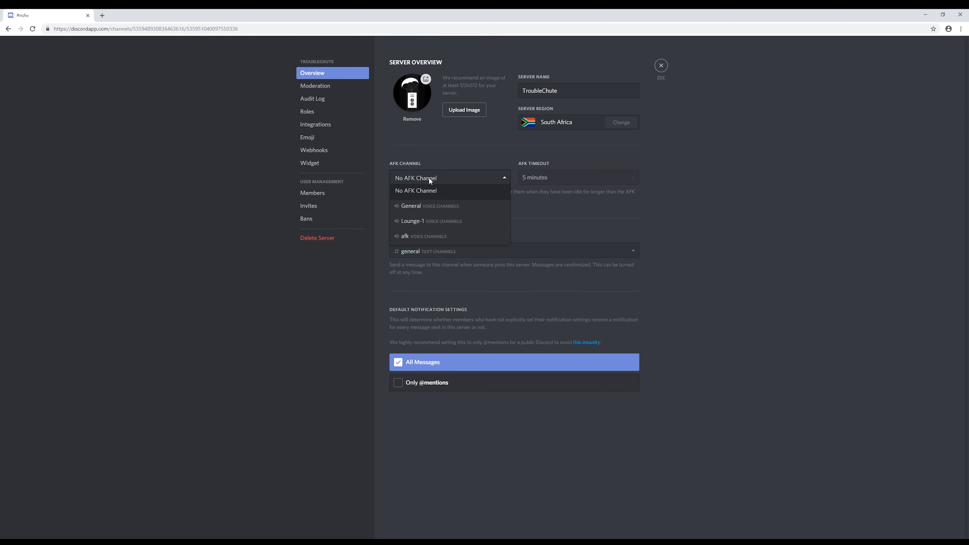
click(435, 235)
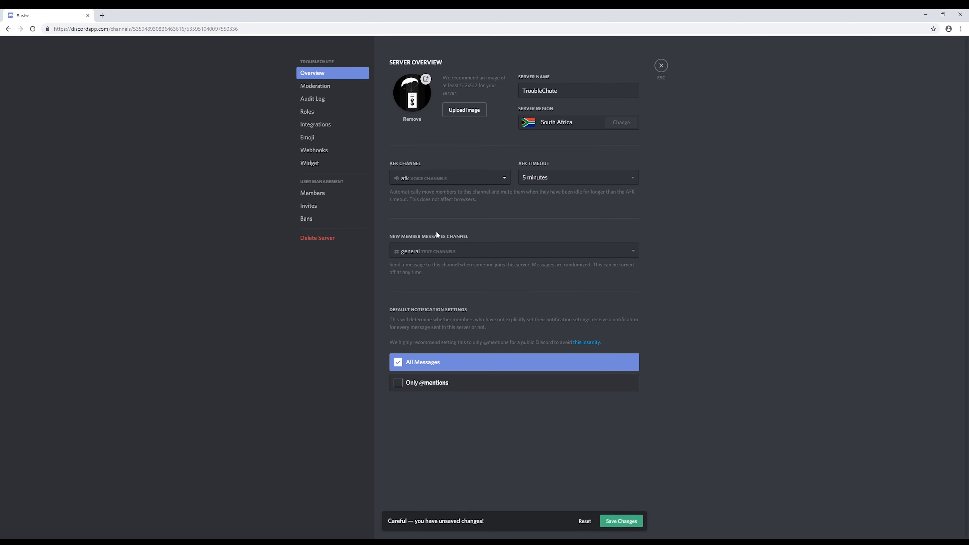
click(566, 181)
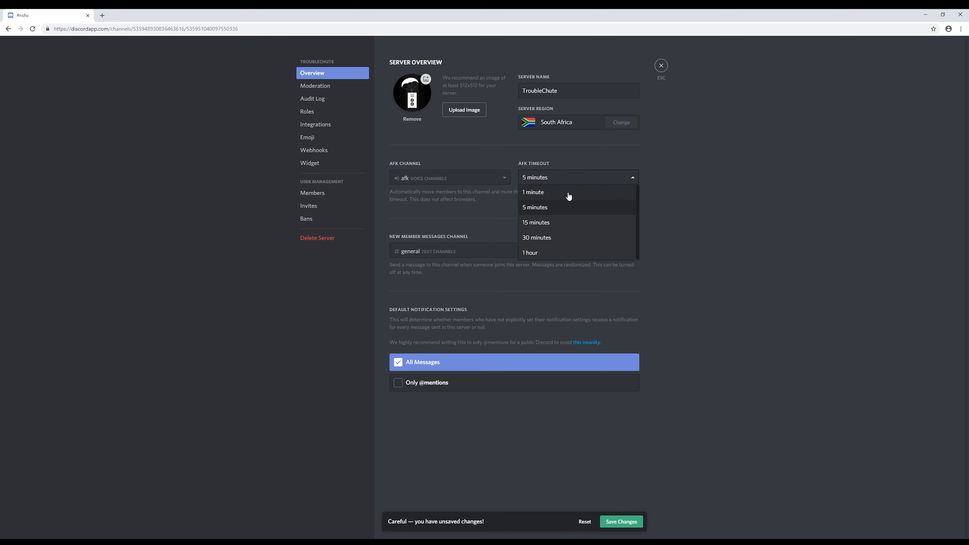
click(551, 237)
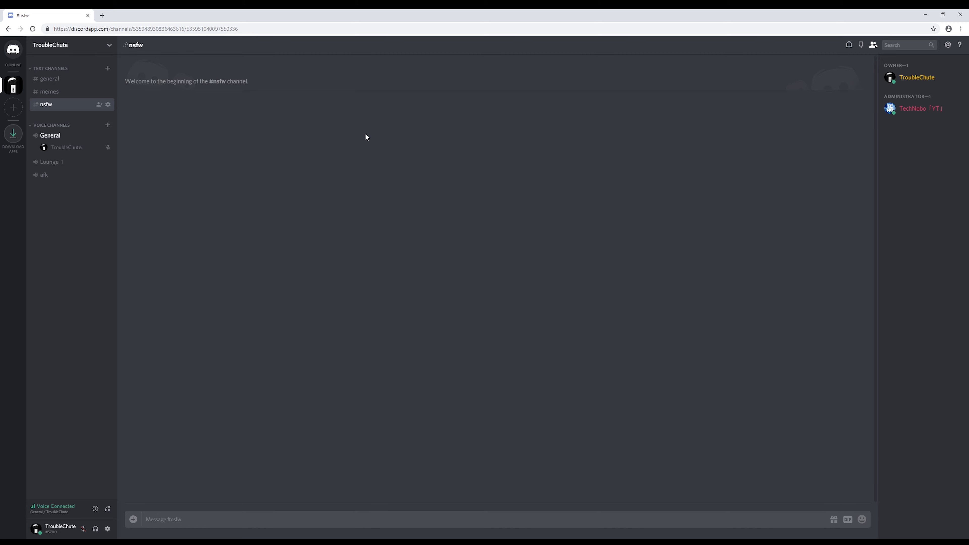
Create a text channel named admin-lounge under Text Channels
click(107, 68)
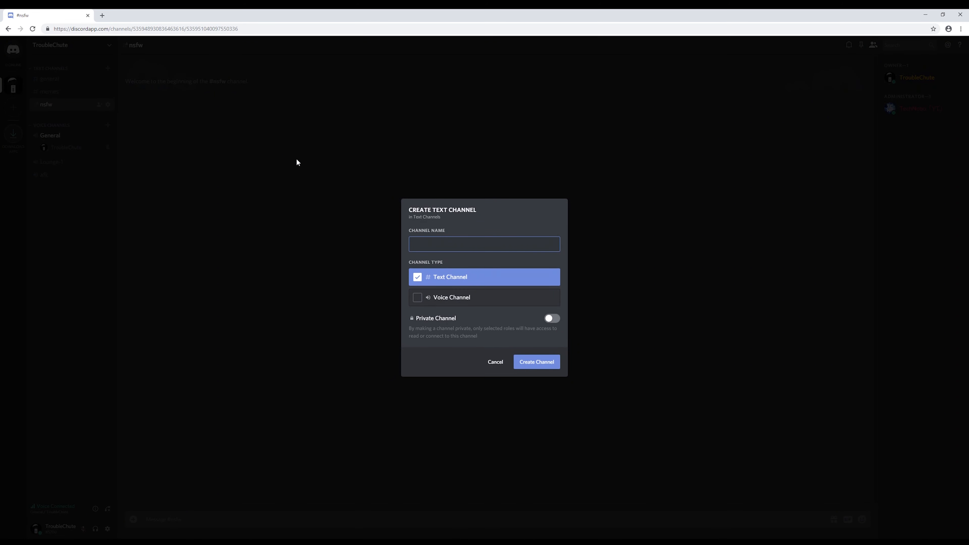
text(admin-lounge)
click(519, 359)
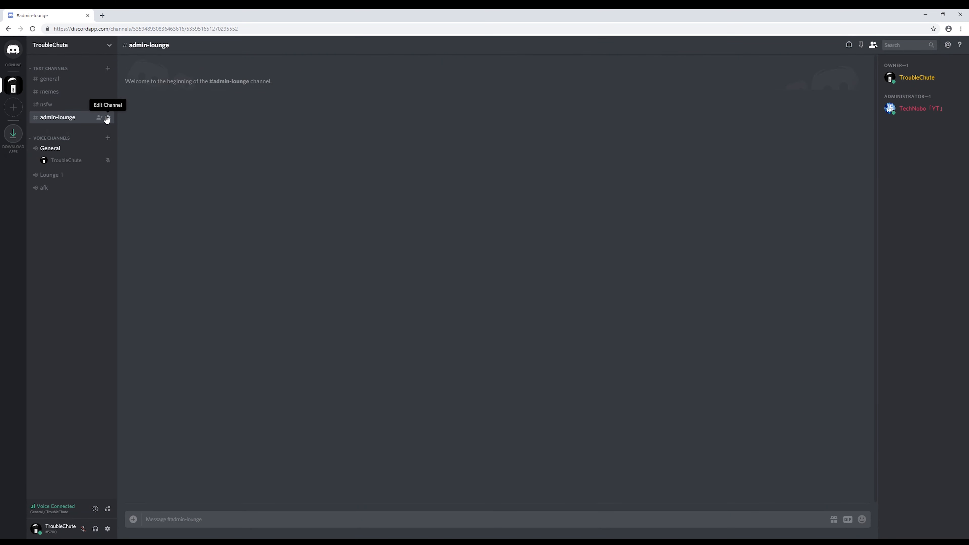
click(108, 117)
click(315, 88)
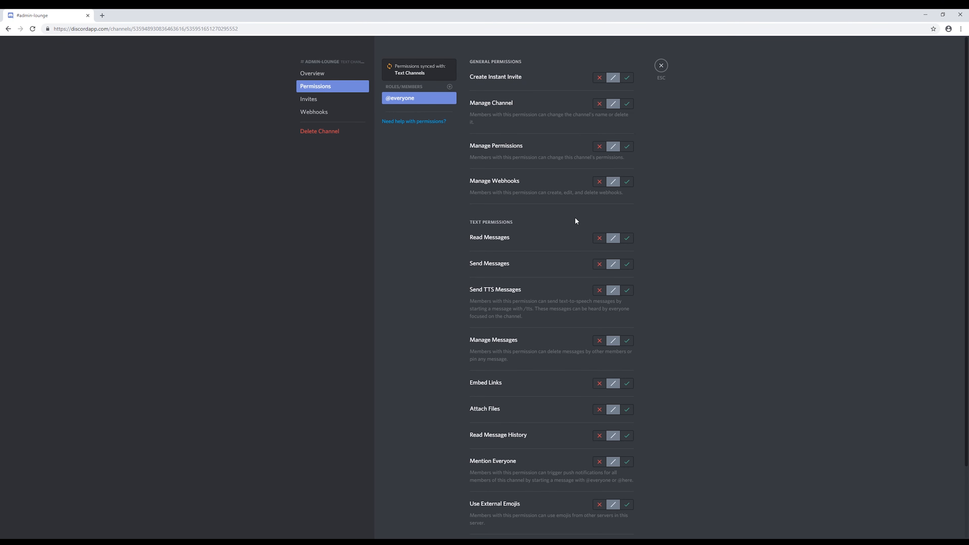
click(599, 239)
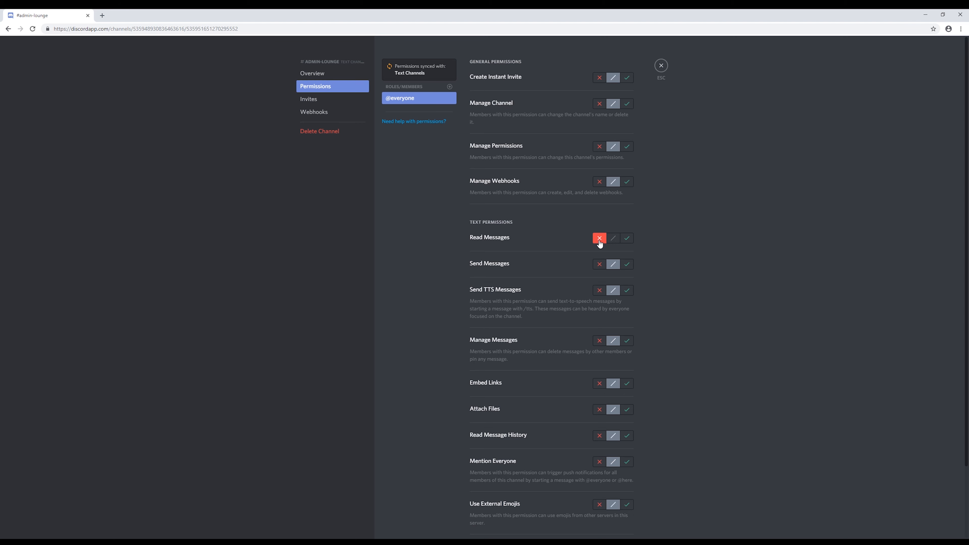
click(599, 264)
click(625, 521)
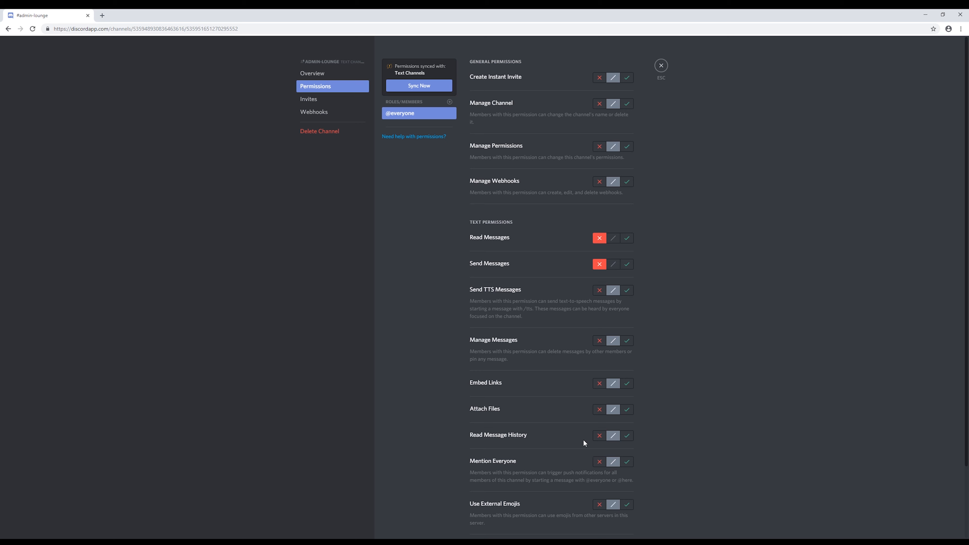
Add the Administrator role to admin-lounge's permissions, allow it Read Messages and Send Messages, and save the changes
click(449, 102)
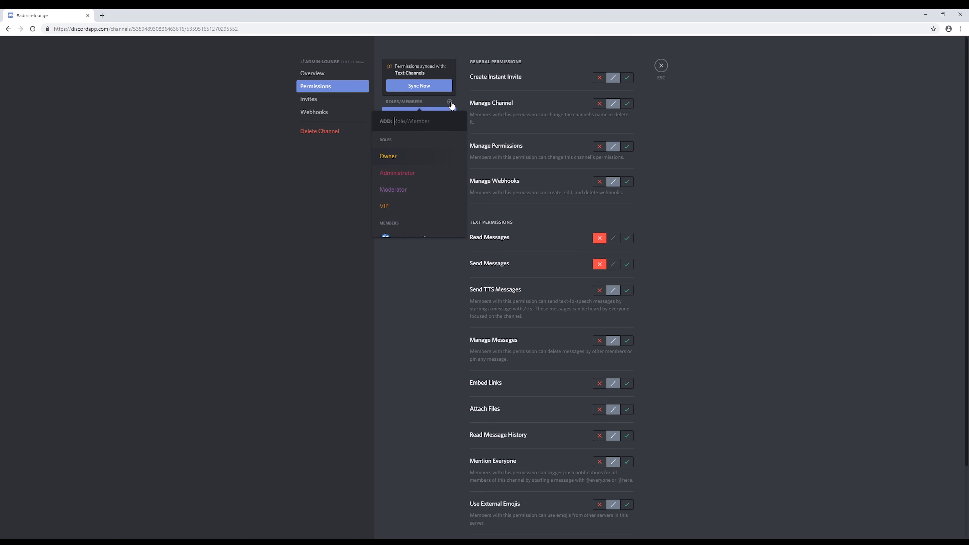
click(441, 174)
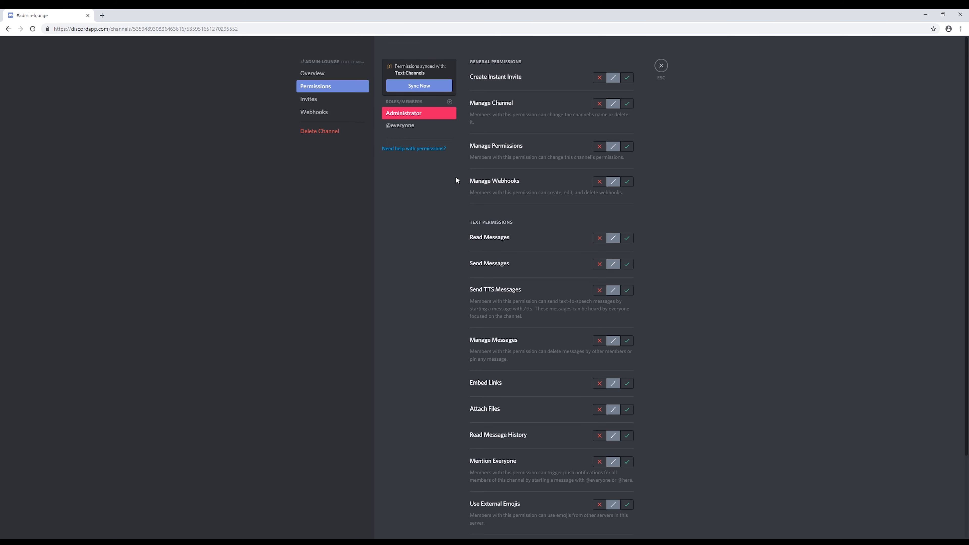
click(627, 238)
click(627, 264)
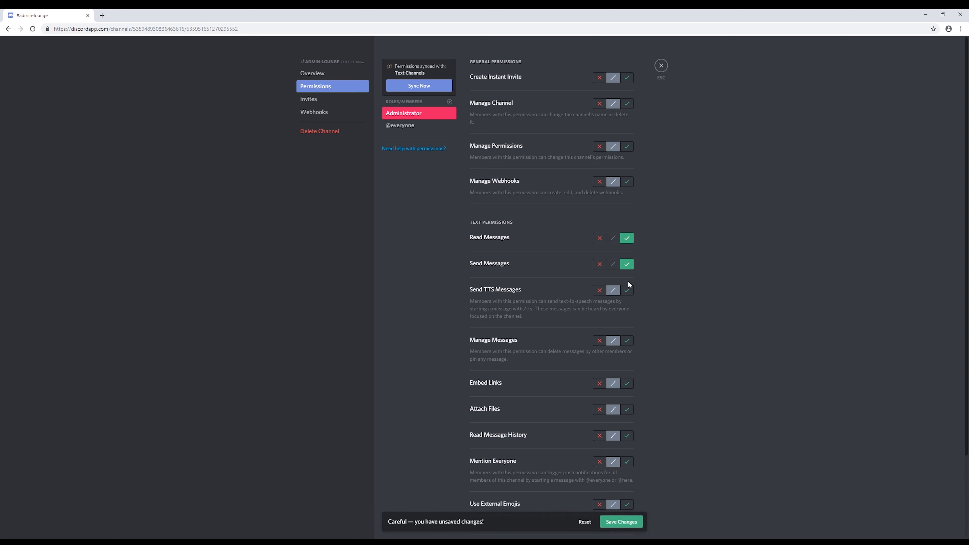
click(621, 522)
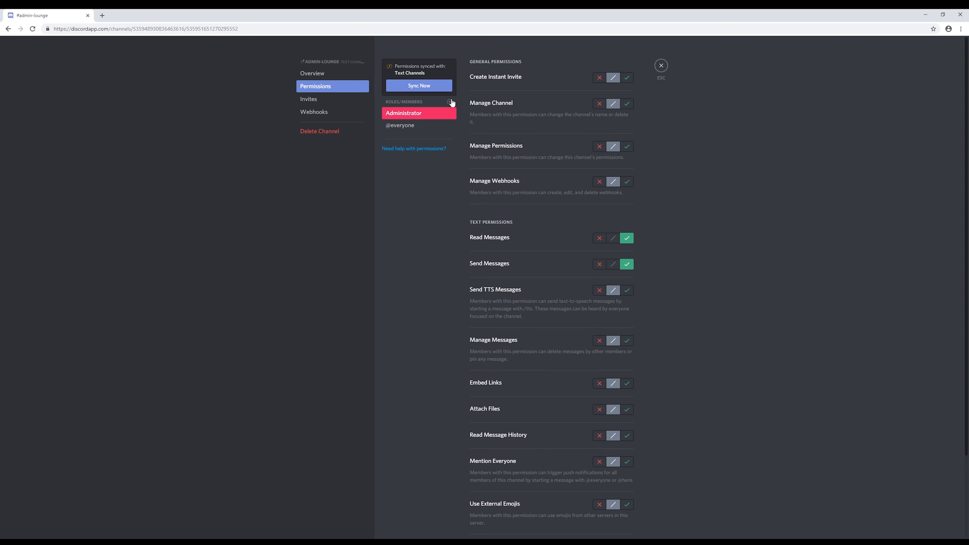
Add the Moderator role to admin-lounge's permissions, allow it Read Messages and Send Messages, and save the changes
click(450, 101)
click(412, 177)
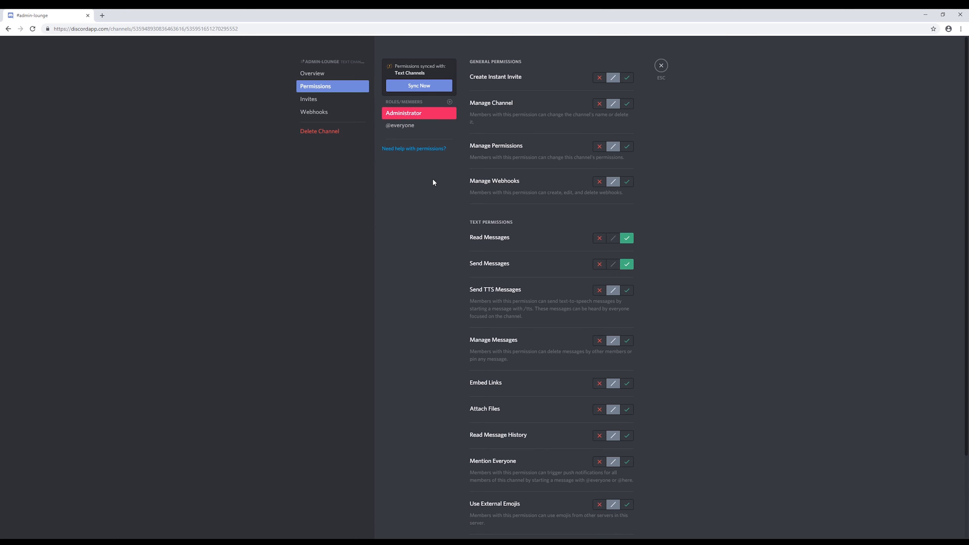
click(627, 239)
click(627, 265)
click(625, 522)
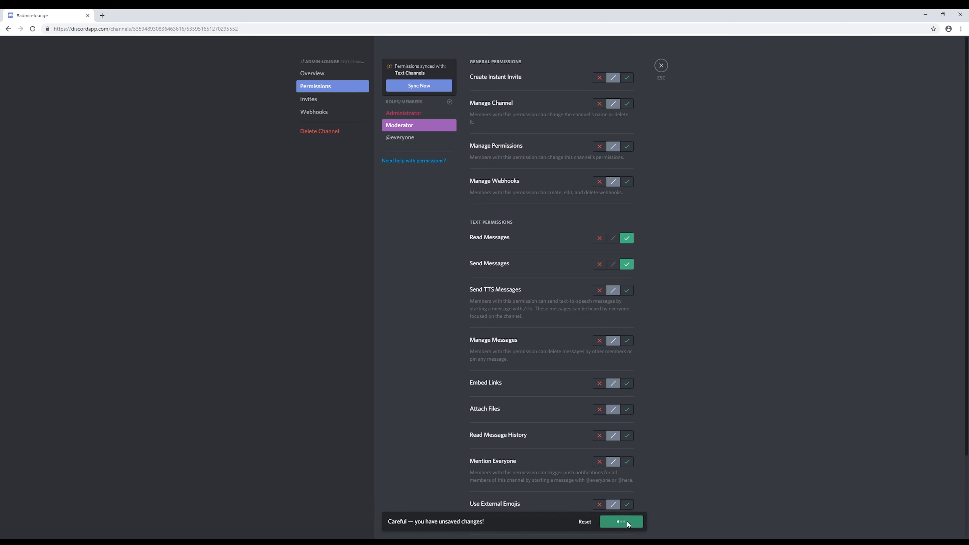
Review the roles and members still available to add to admin-lounge's permissions, and close the channel settings
click(449, 102)
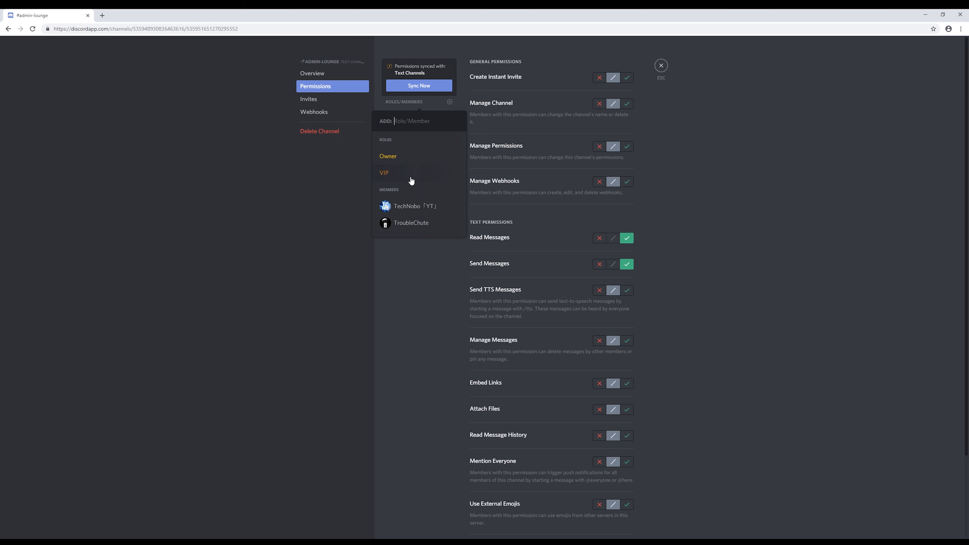
click(646, 140)
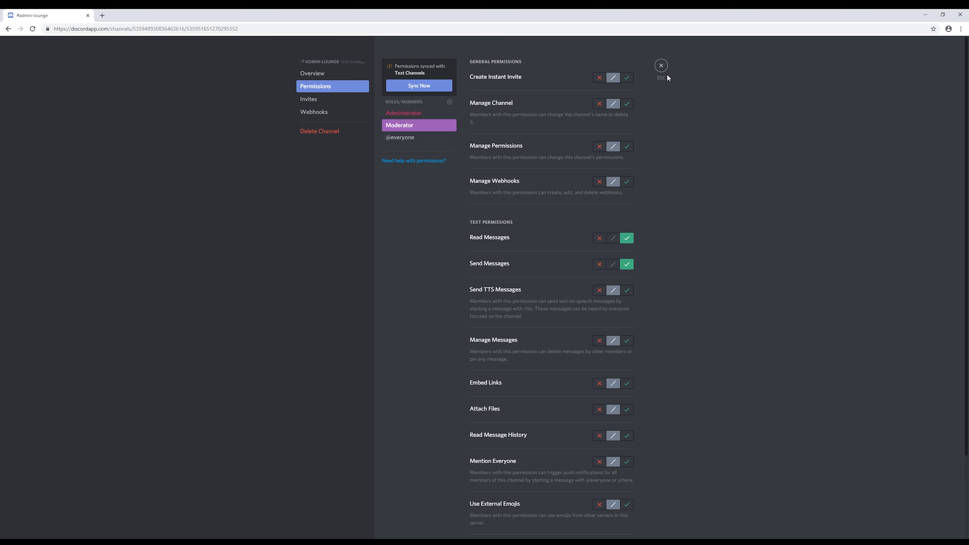
click(667, 66)
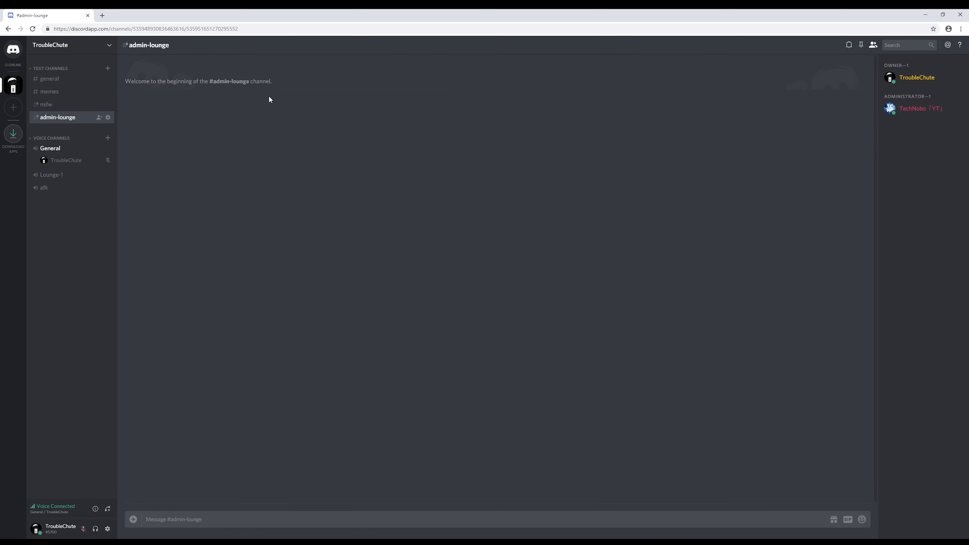
Create a text channel named vip-lounge under Text Channels
click(108, 68)
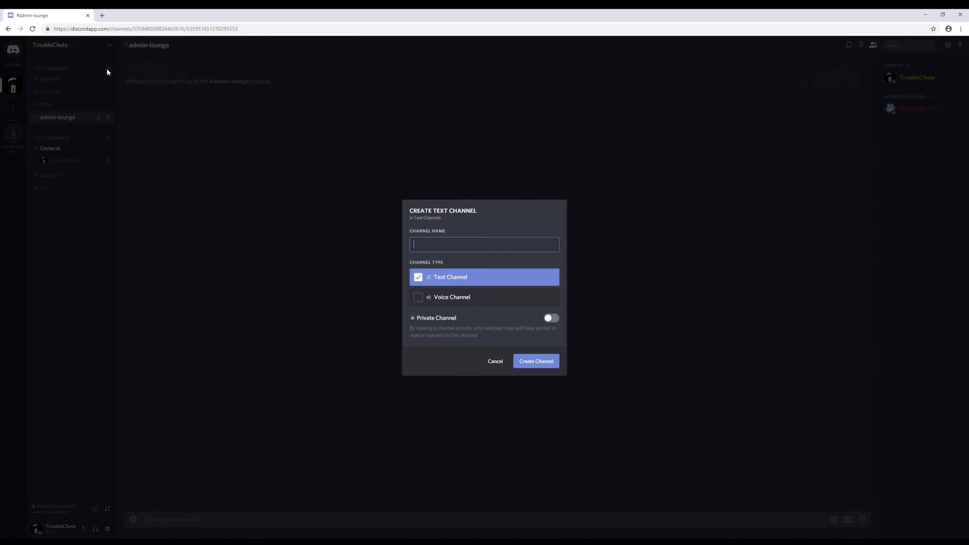
text(vip-lounge)
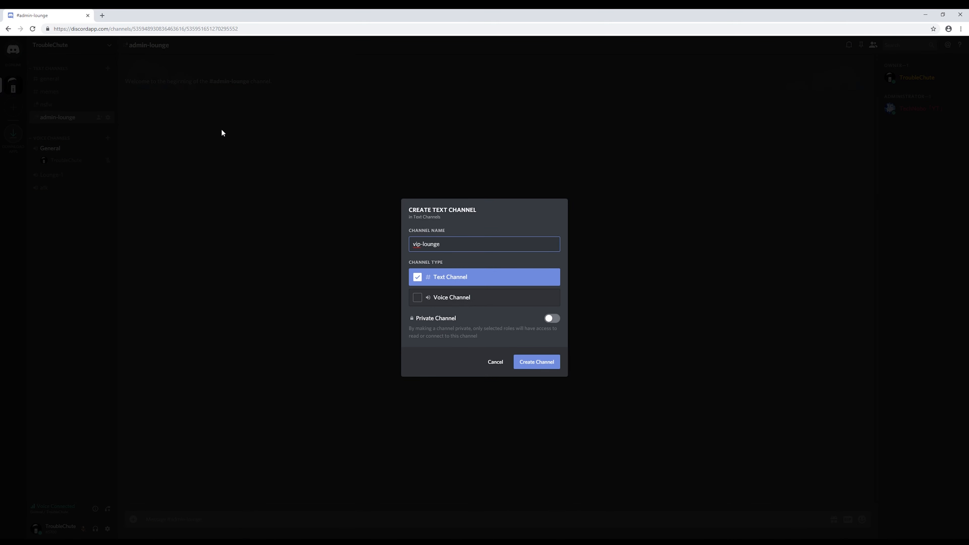
click(538, 362)
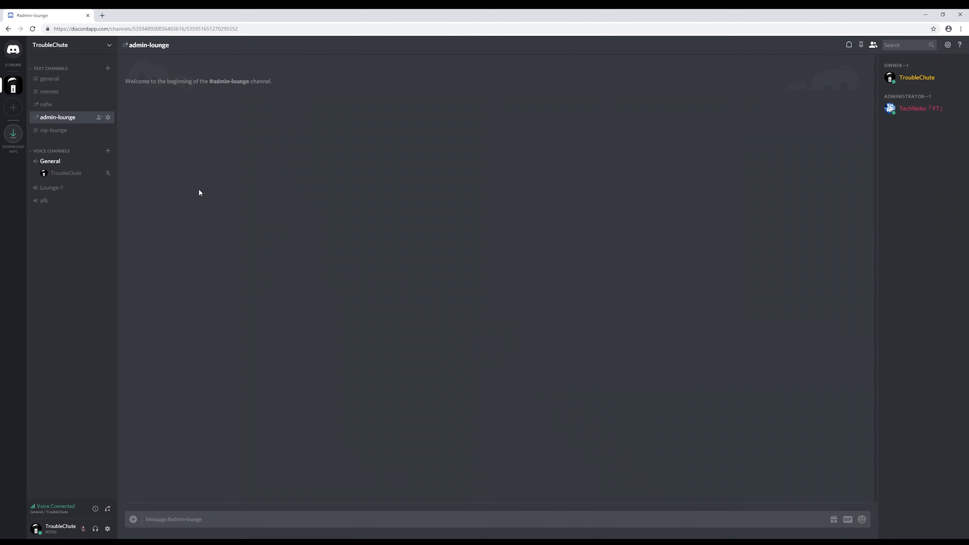
click(108, 131)
click(316, 87)
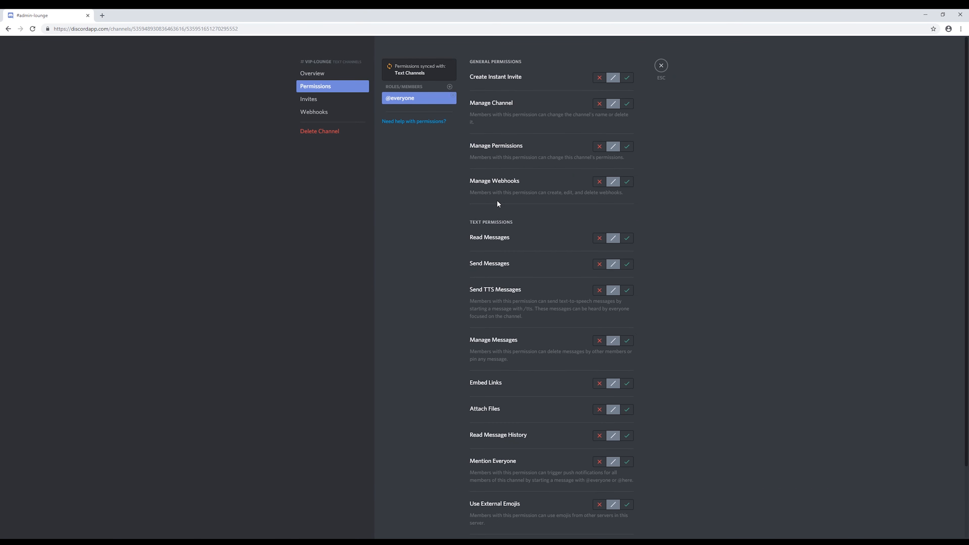
click(602, 239)
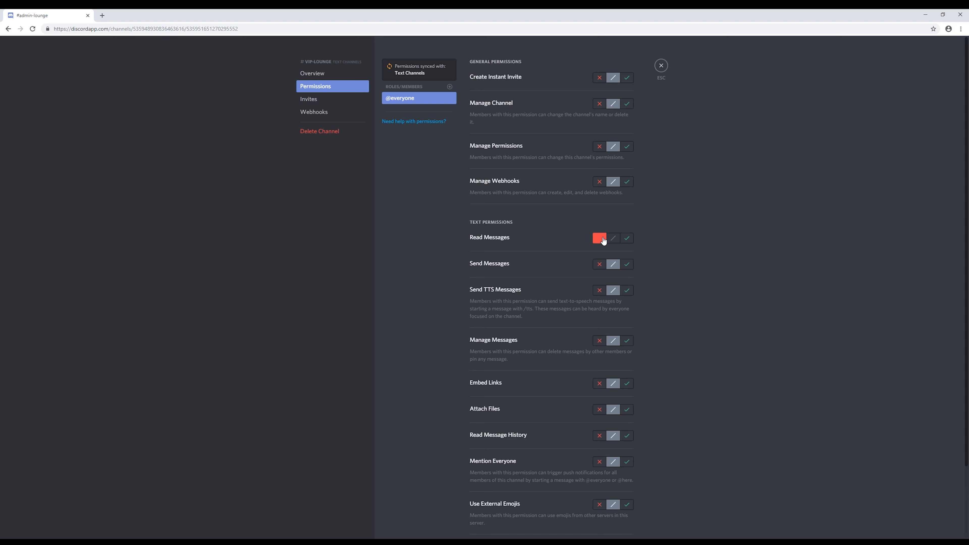
click(599, 264)
click(621, 522)
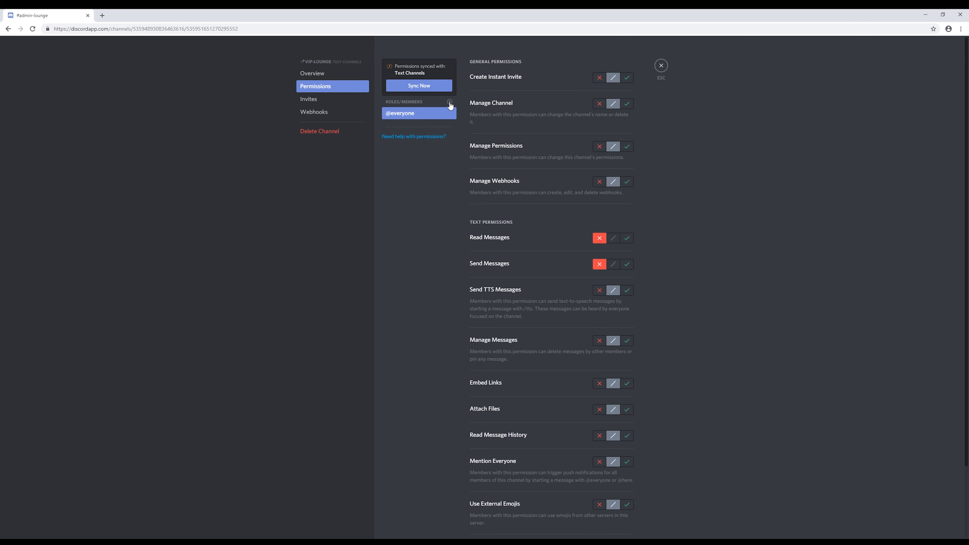
Add the VIP role to vip-lounge's permissions, allow it Read Messages and Send Messages, and save the changes
click(450, 102)
click(413, 212)
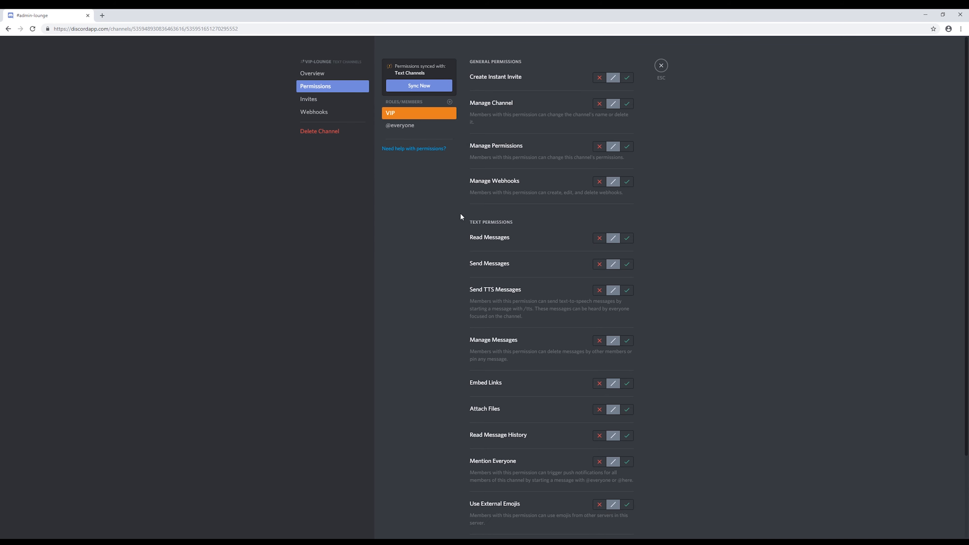
click(627, 238)
click(627, 264)
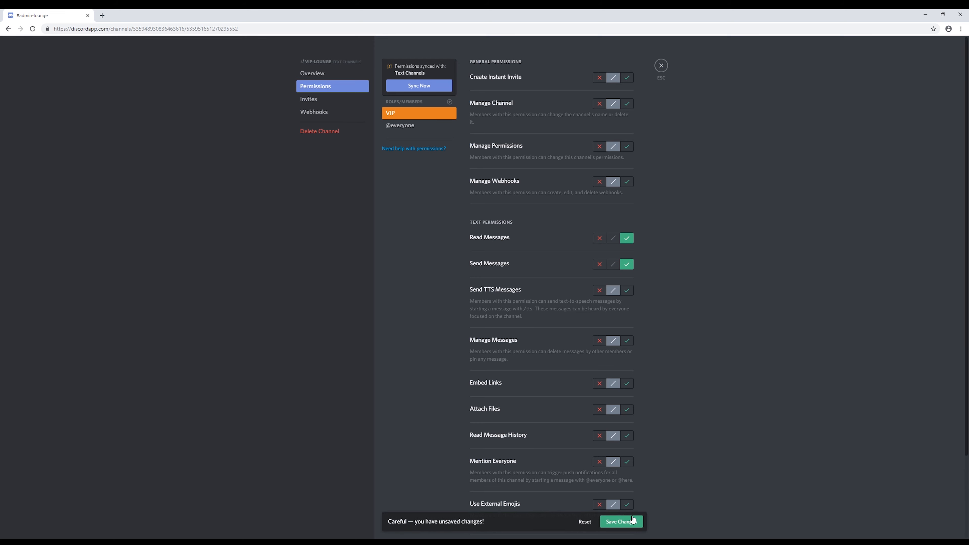
click(622, 522)
Add the Moderator role to vip-lounge's permissions, allow it Read Messages and Send Messages, and save the changes
click(449, 102)
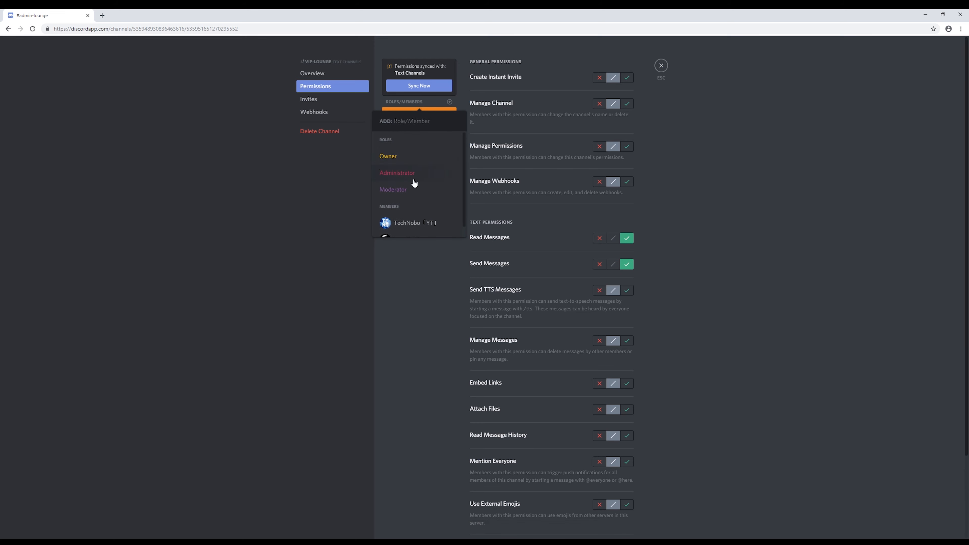
key(Escape)
click(627, 238)
click(627, 264)
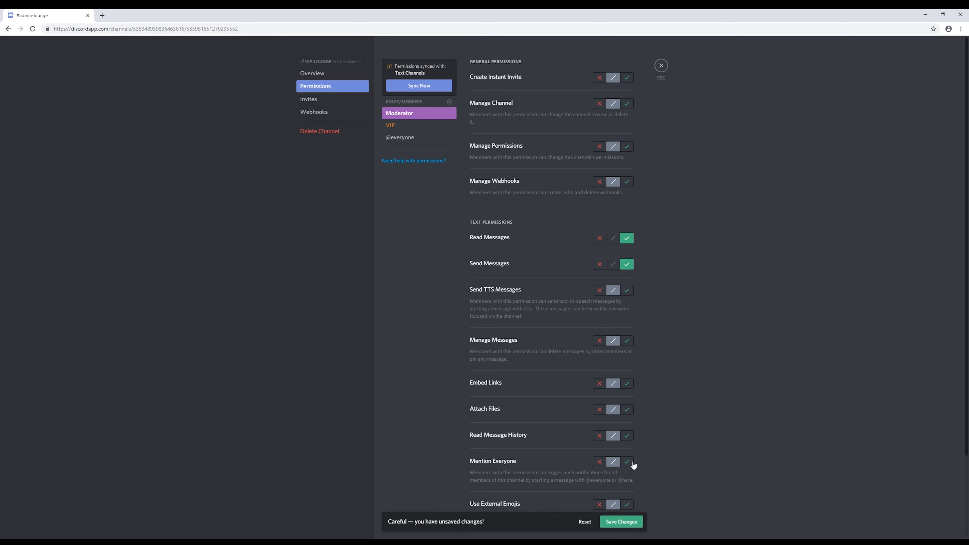
click(621, 521)
Add the Administrator role to vip-lounge with Read Messages and Send Messages allowed, save, and return to the general text channel
click(449, 102)
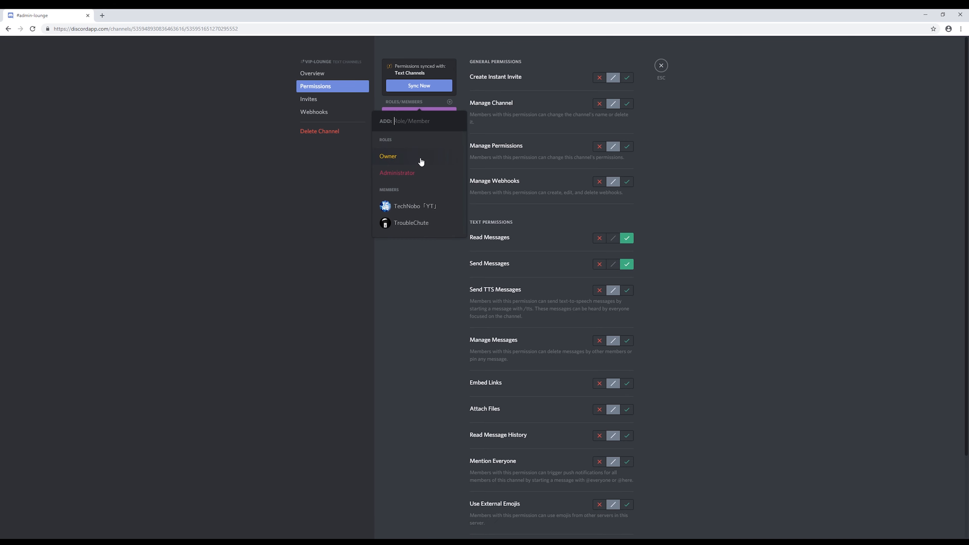
click(474, 200)
click(626, 237)
click(627, 264)
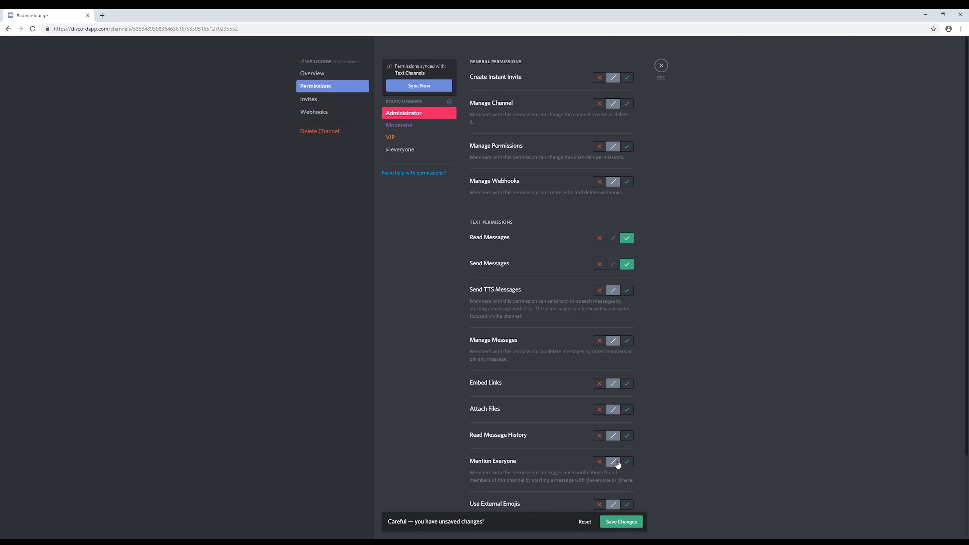
click(621, 522)
click(661, 66)
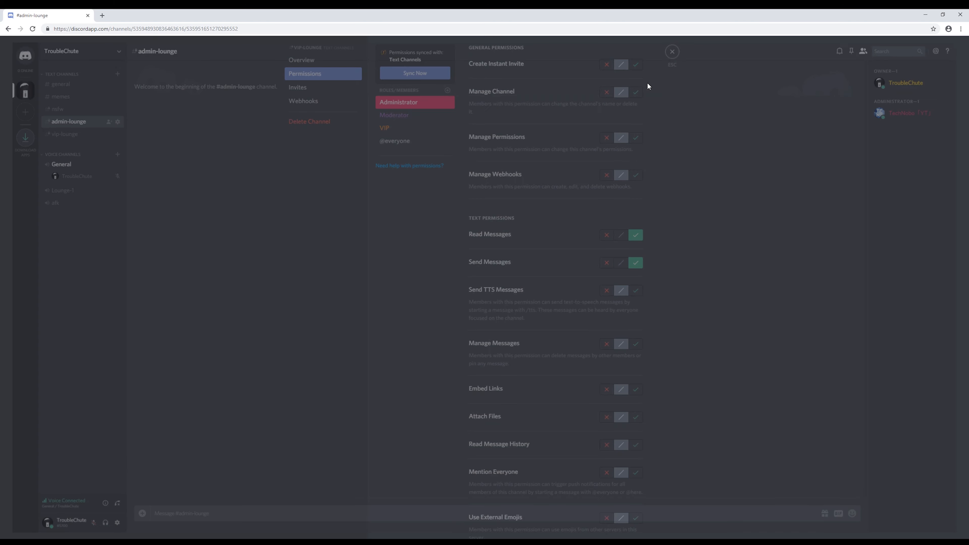
click(75, 78)
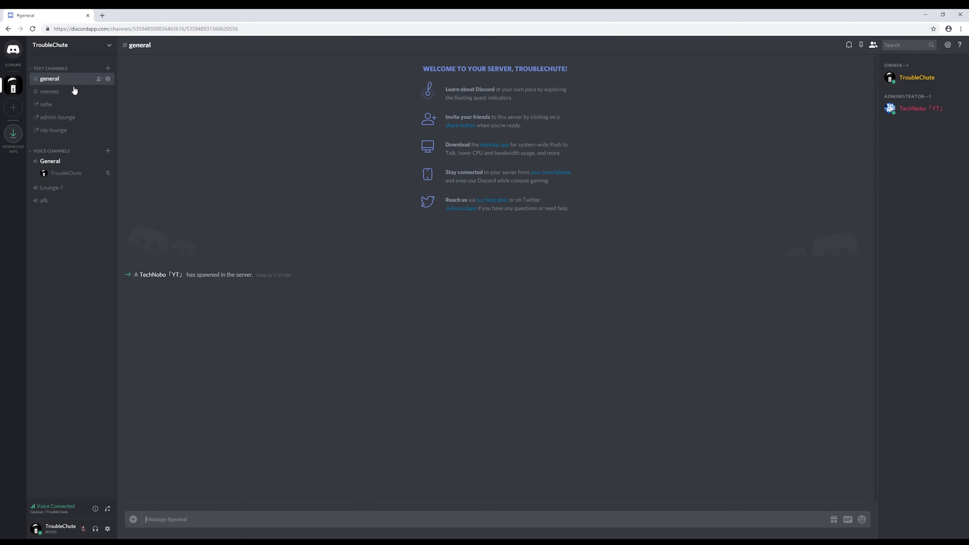